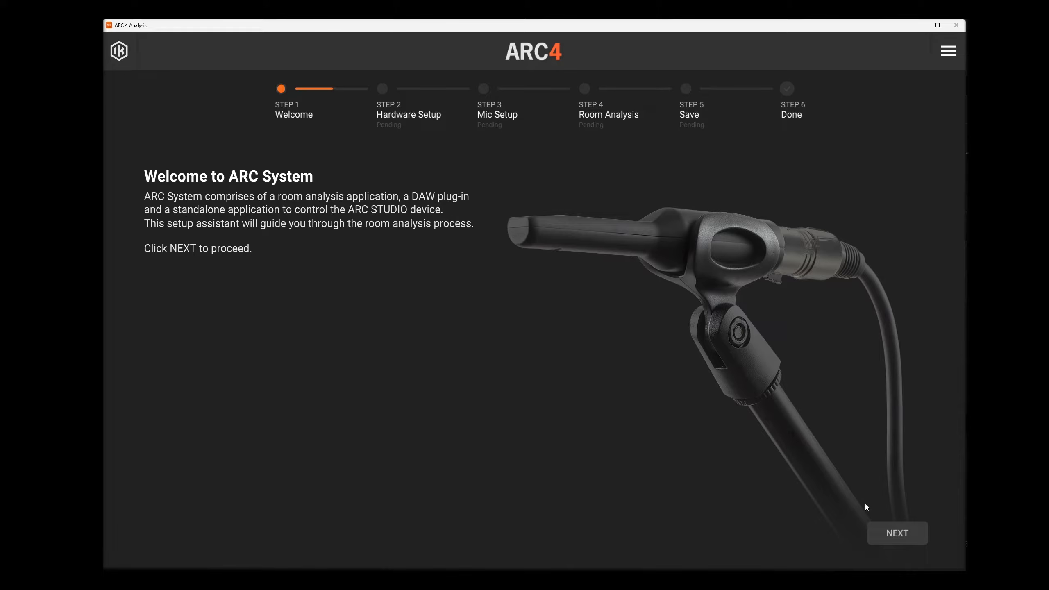
Step: Start the room analysis setup, accept the ARC MEMS Mic Model, and accept the MOTU Gen 5 audio configuration
left_click(884, 539)
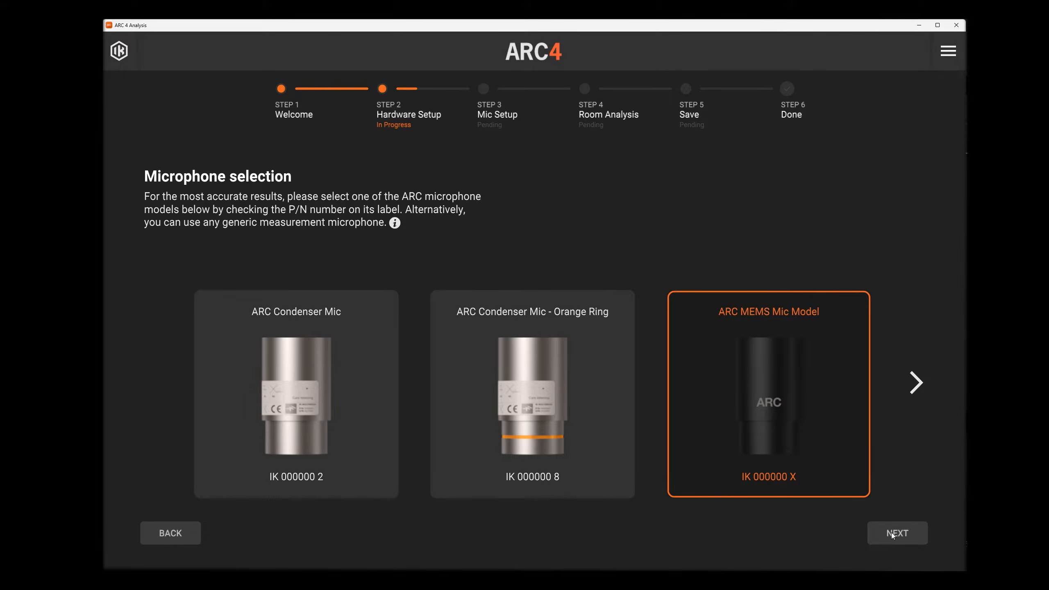
left_click(892, 533)
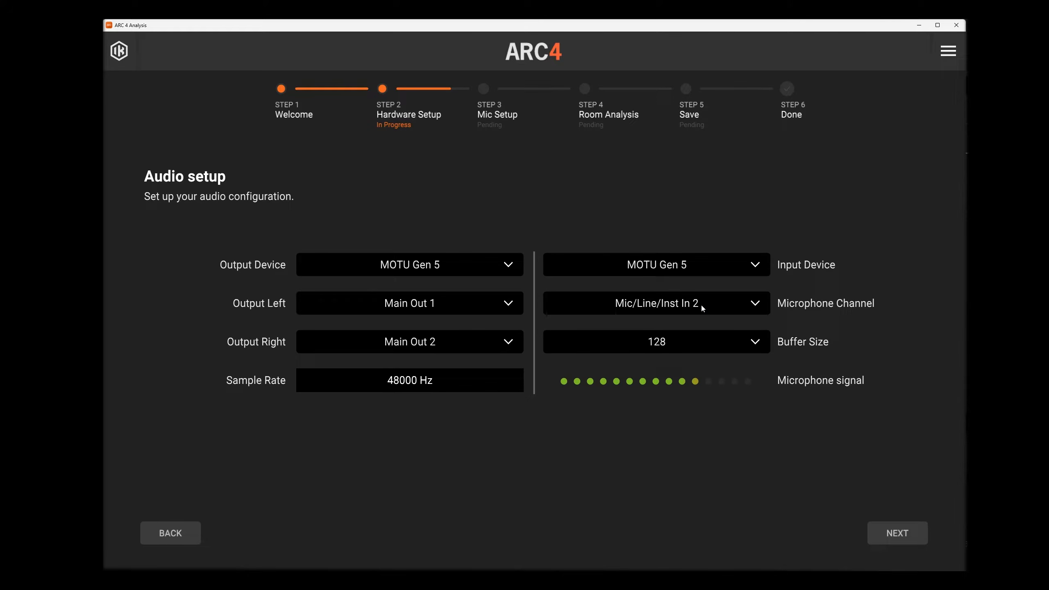
left_click(898, 536)
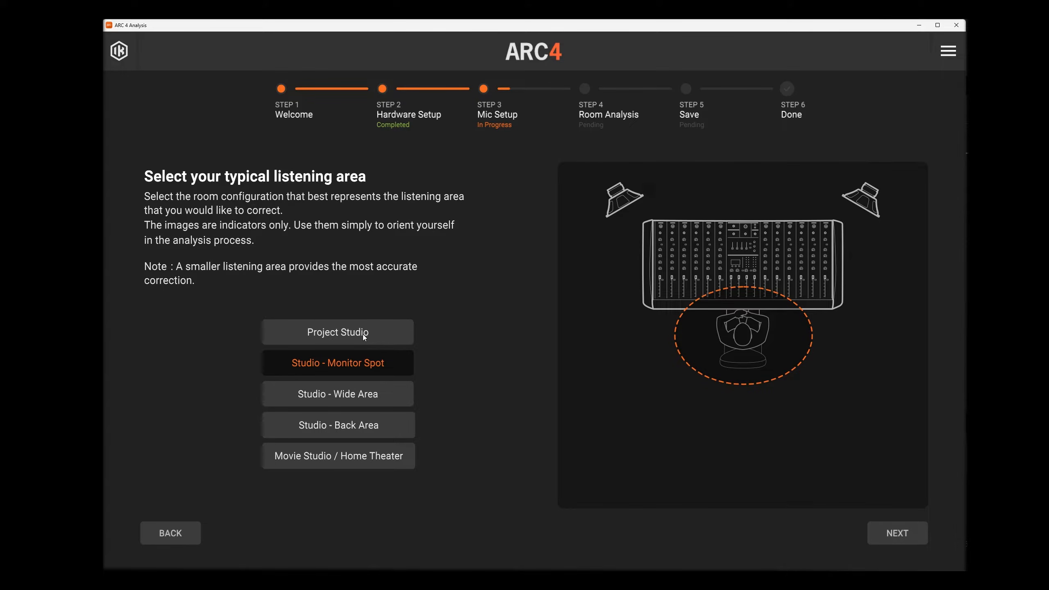
Step: Preview the Project Studio, Monitor Spot, Wide Area, Back Area and Movie Studio / Home Theater listening area layouts
left_click(364, 336)
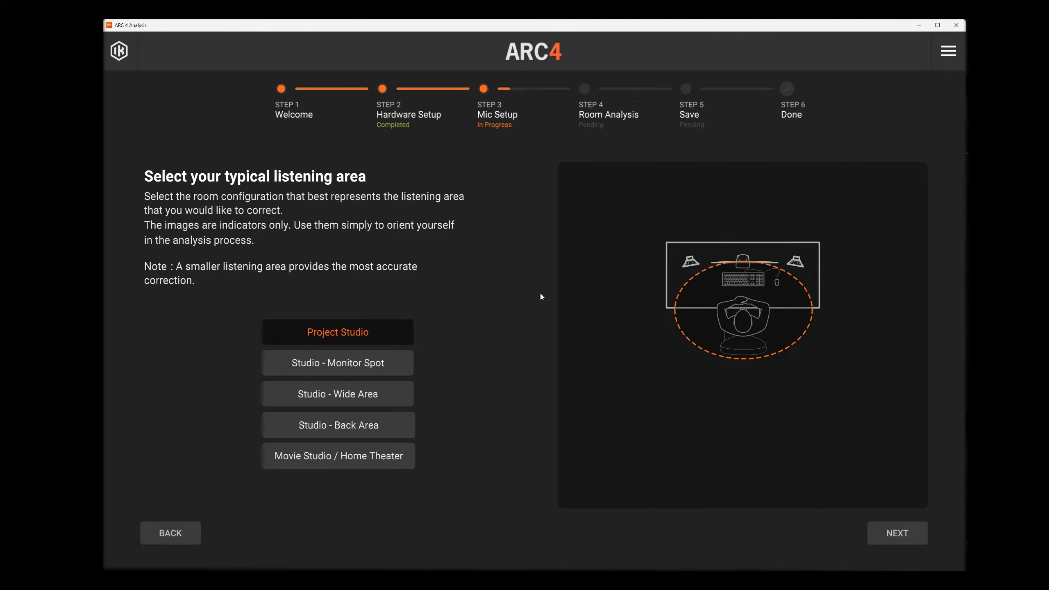
left_click(379, 363)
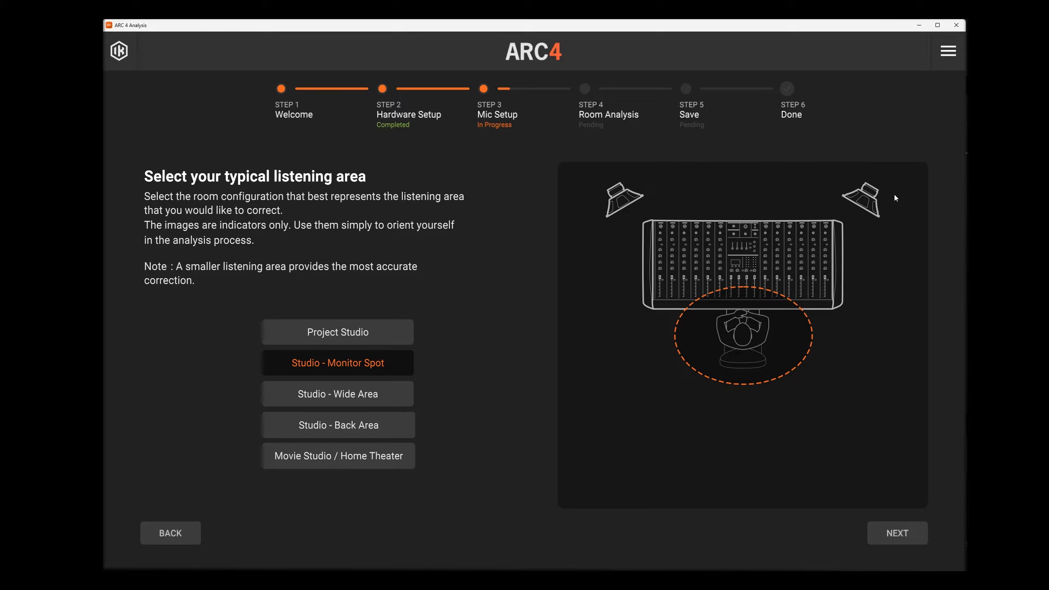
left_click(364, 396)
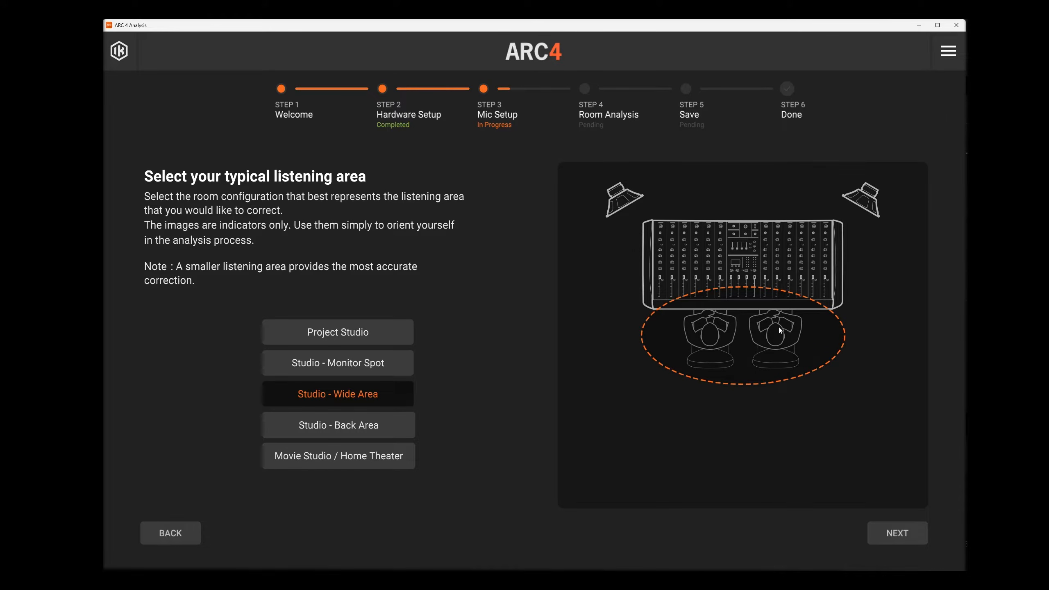
left_click(349, 422)
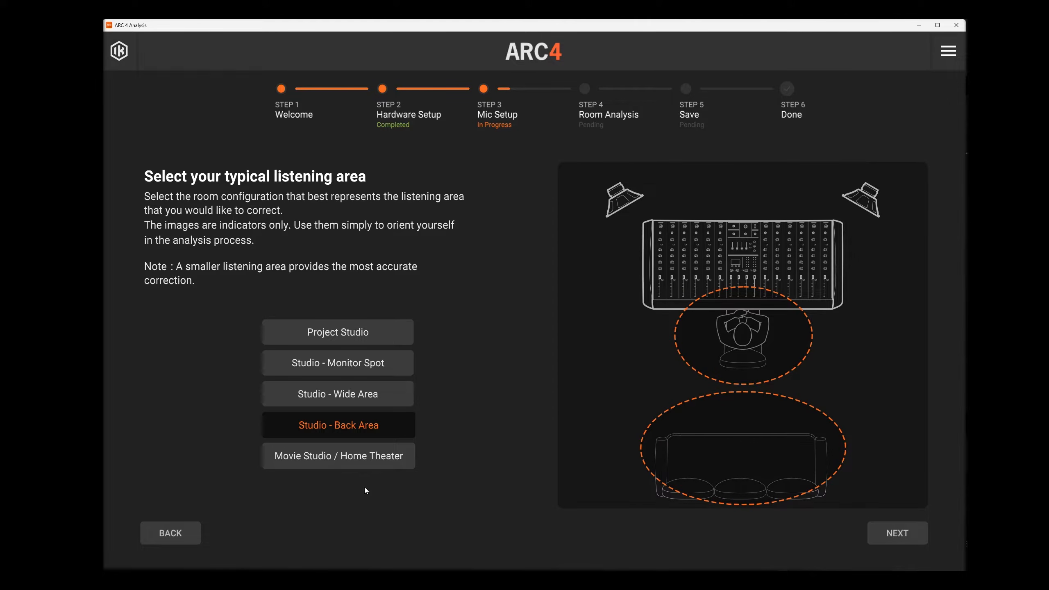
left_click(323, 457)
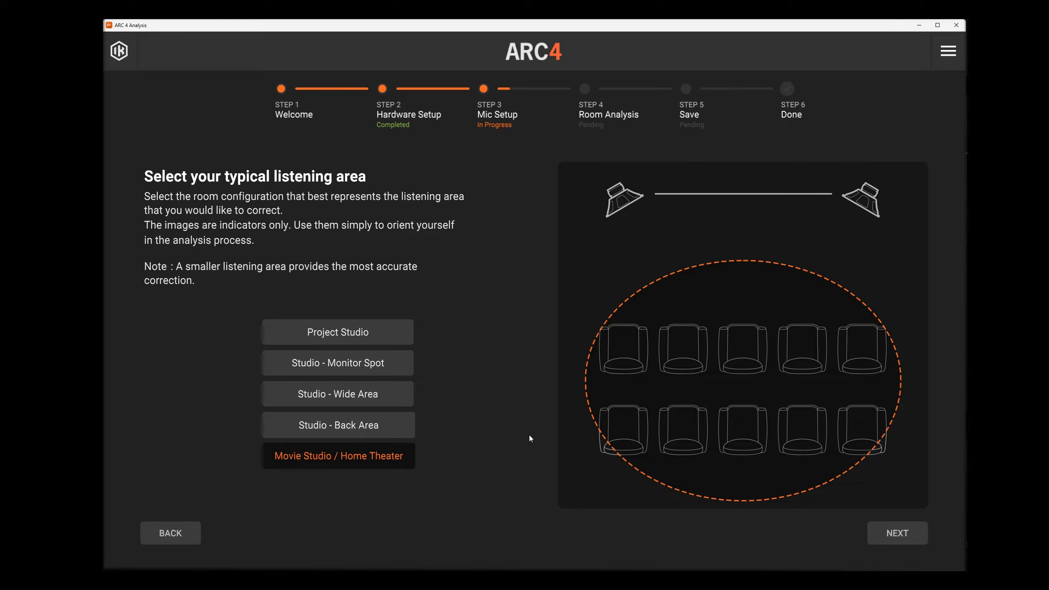
Step: Choose Studio - Monitor Spot as the typical listening area and continue to microphone positioning
left_click(349, 367)
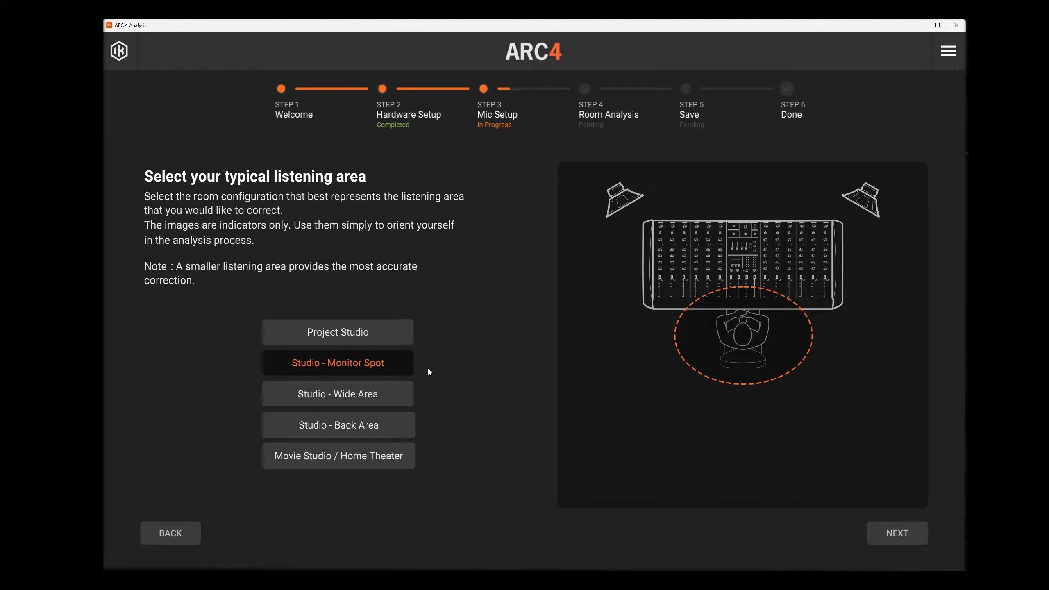
left_click(886, 532)
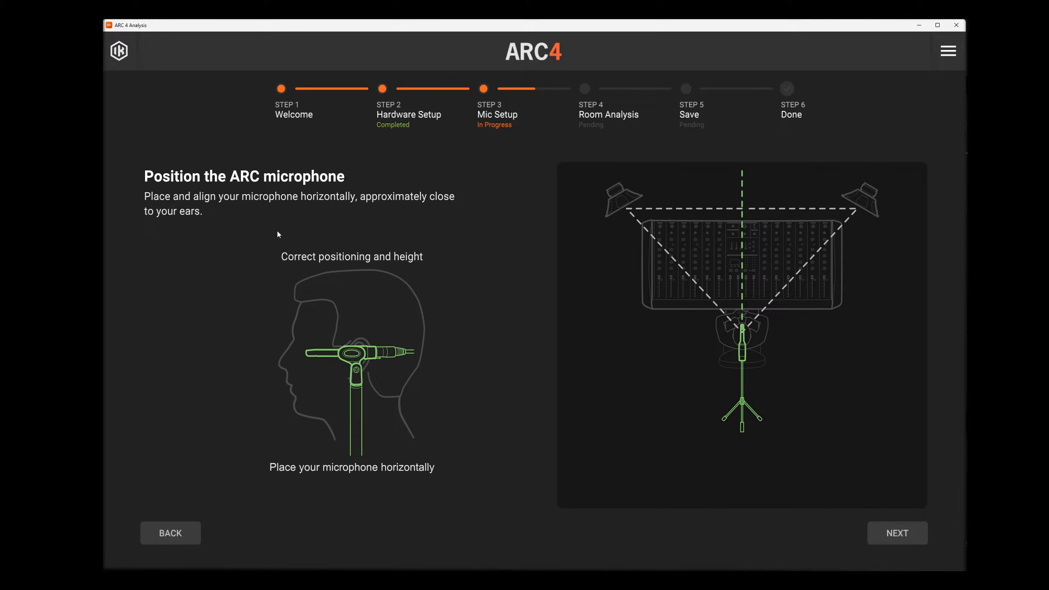
Step: Accept the microphone position, run the playback level test, and continue to the room analysis options
left_click(890, 530)
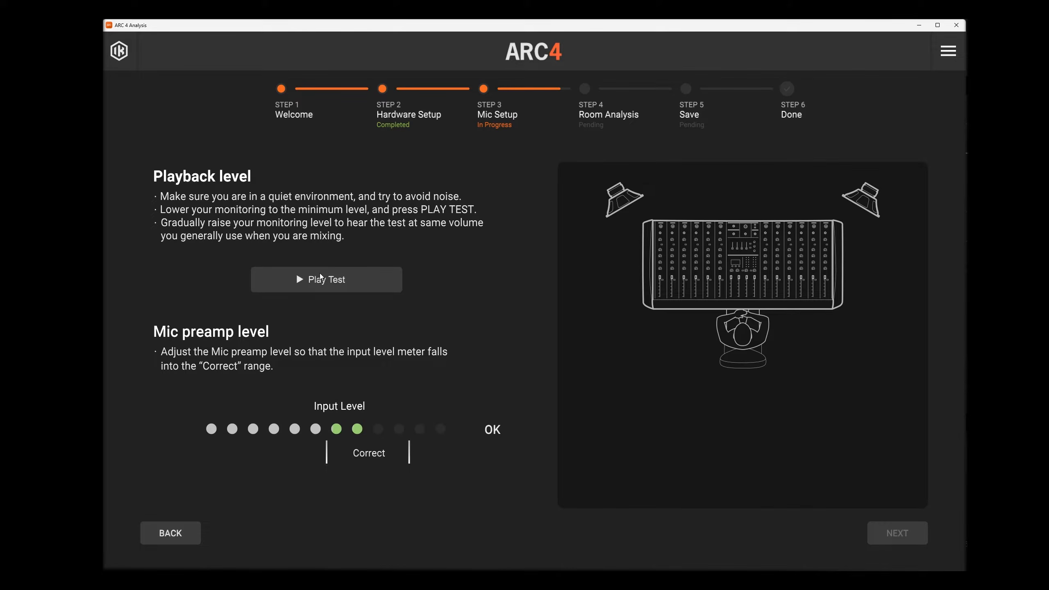
left_click(322, 278)
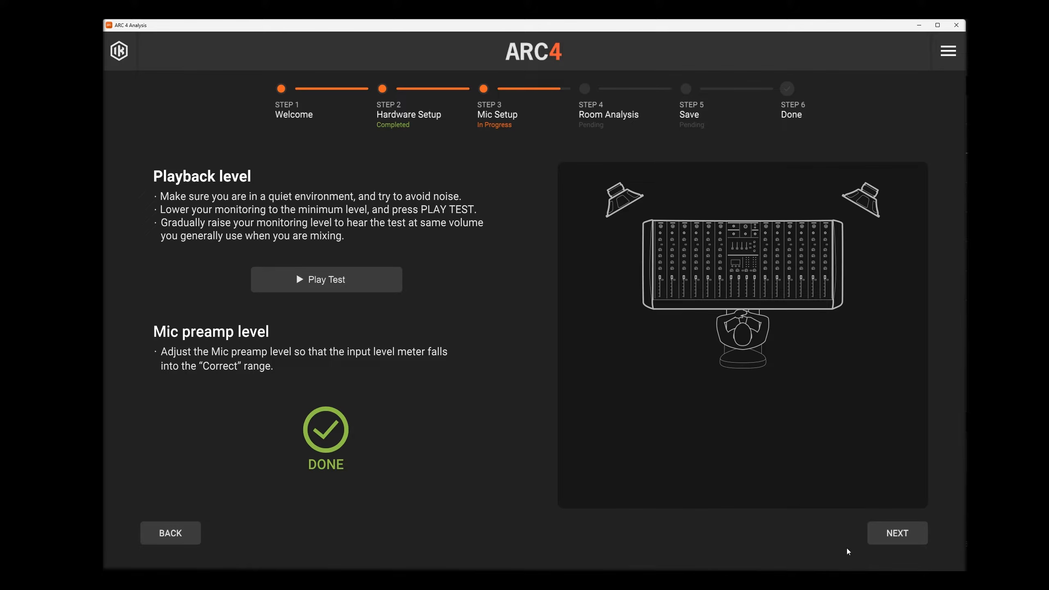
left_click(901, 538)
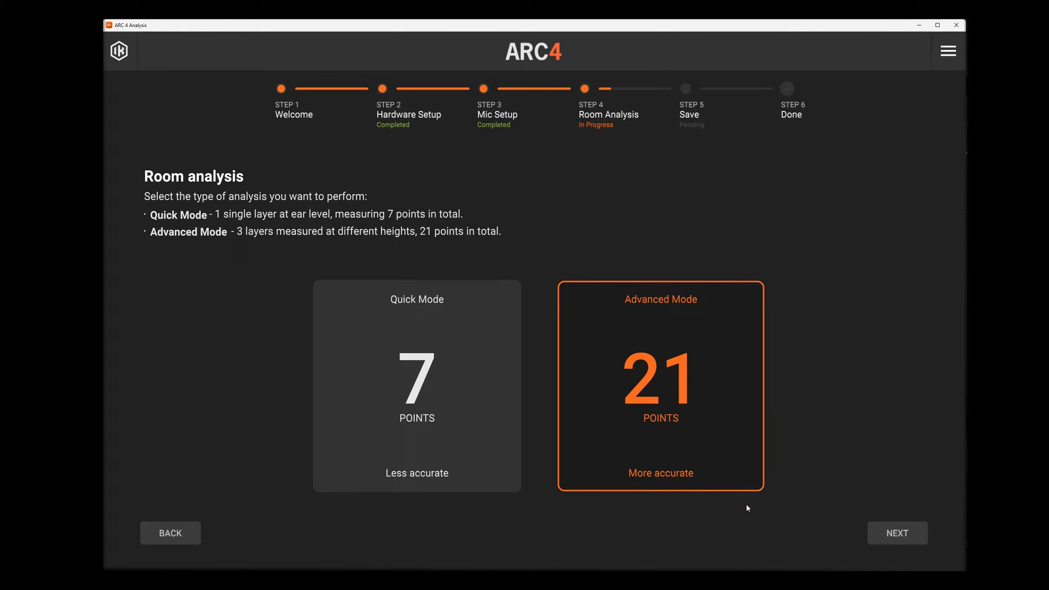
Step: Preview the measurement pages of the 21-point Advanced Mode and the 7-point Quick Mode
left_click(899, 537)
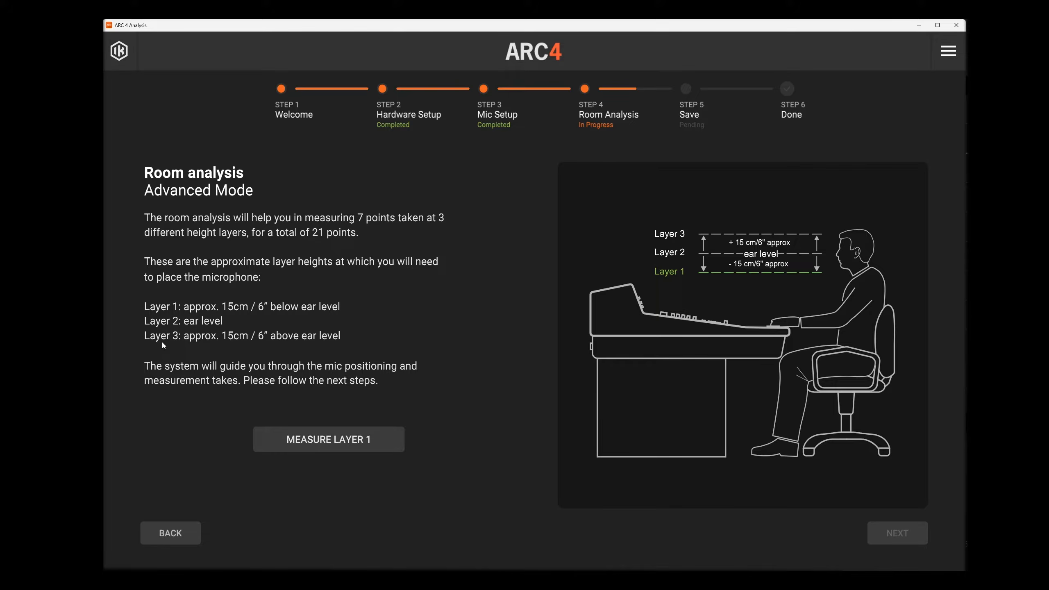
left_click(199, 532)
left_click(448, 430)
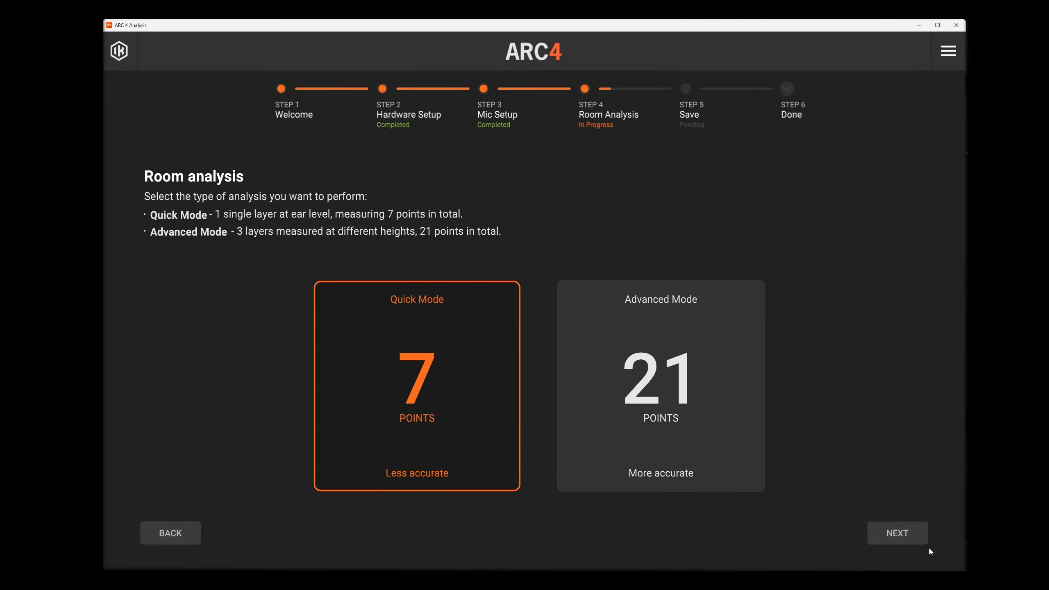
left_click(897, 534)
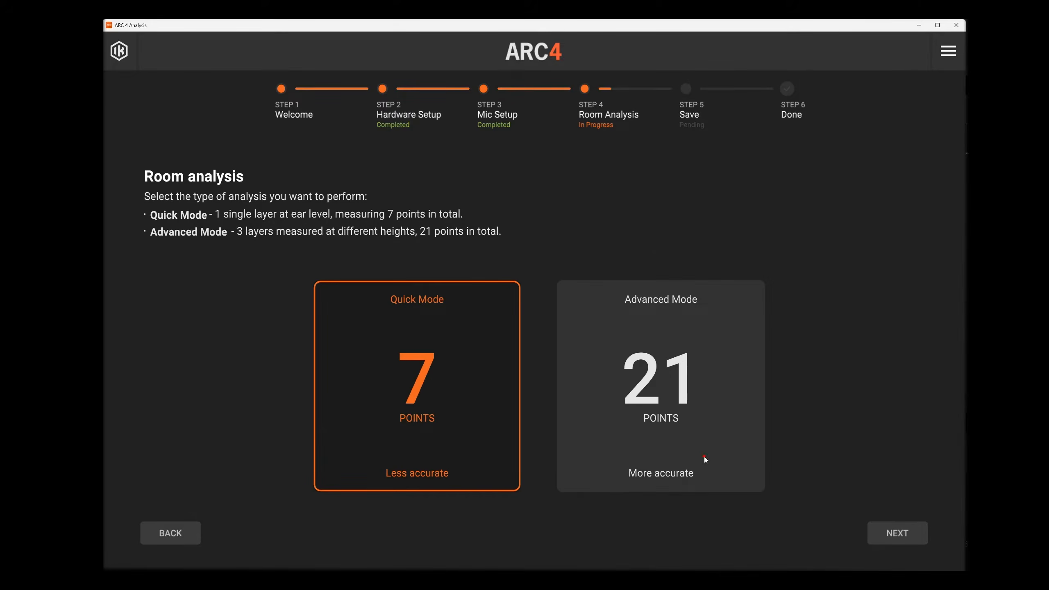
Step: Choose Advanced Mode with 21 points as the room analysis type and continue
left_click(702, 457)
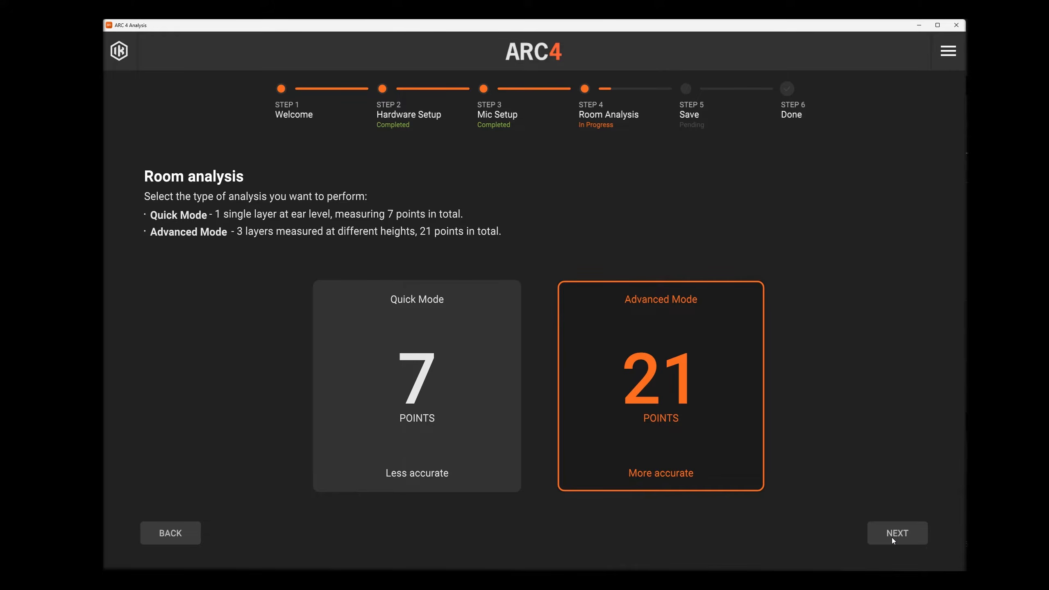
left_click(892, 538)
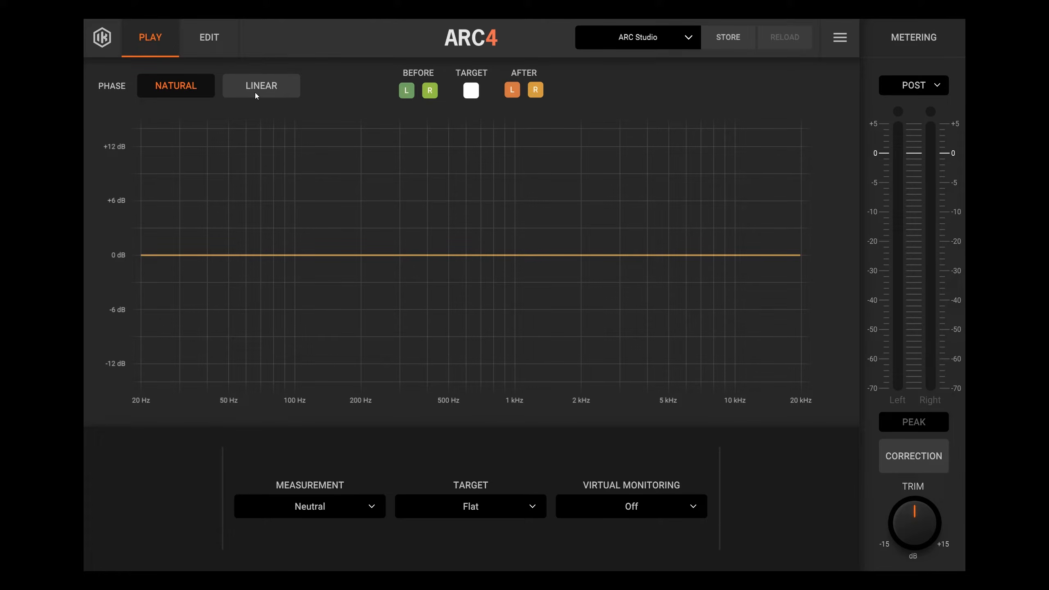
Step: Toggle the display of the left and right Before and After response curves on the ARC Studio graph
left_click(407, 92)
left_click(424, 92)
left_click(407, 92)
left_click(430, 90)
left_click(535, 91)
left_click(512, 90)
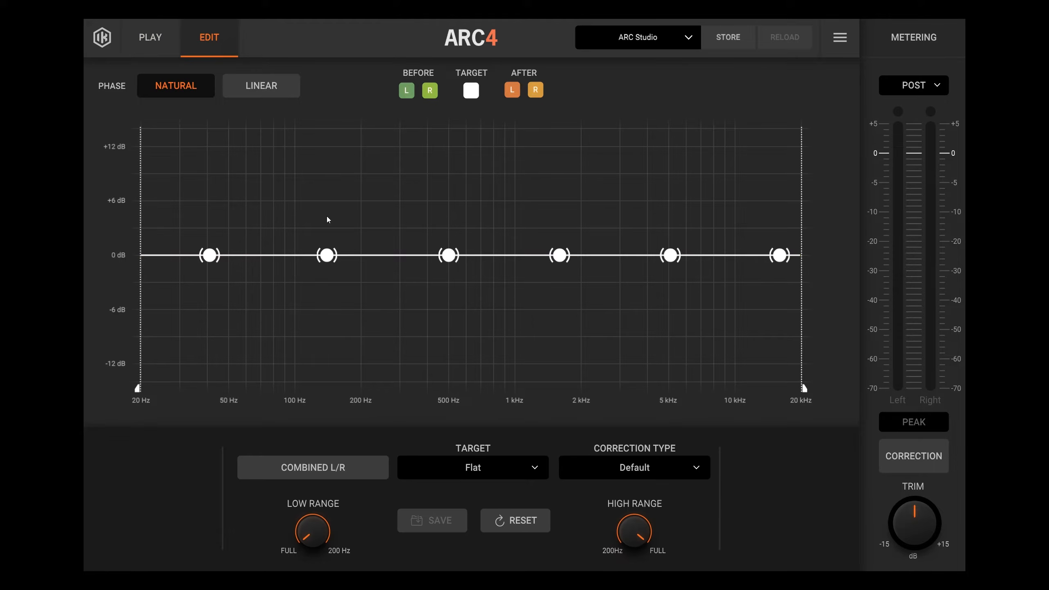
Step: Raise the target curve's second point by about 1.4 dB, lower its first to about -1.1 dB at 42 Hz, and view the result in Play mode
left_click_drag(328, 254, 354, 242)
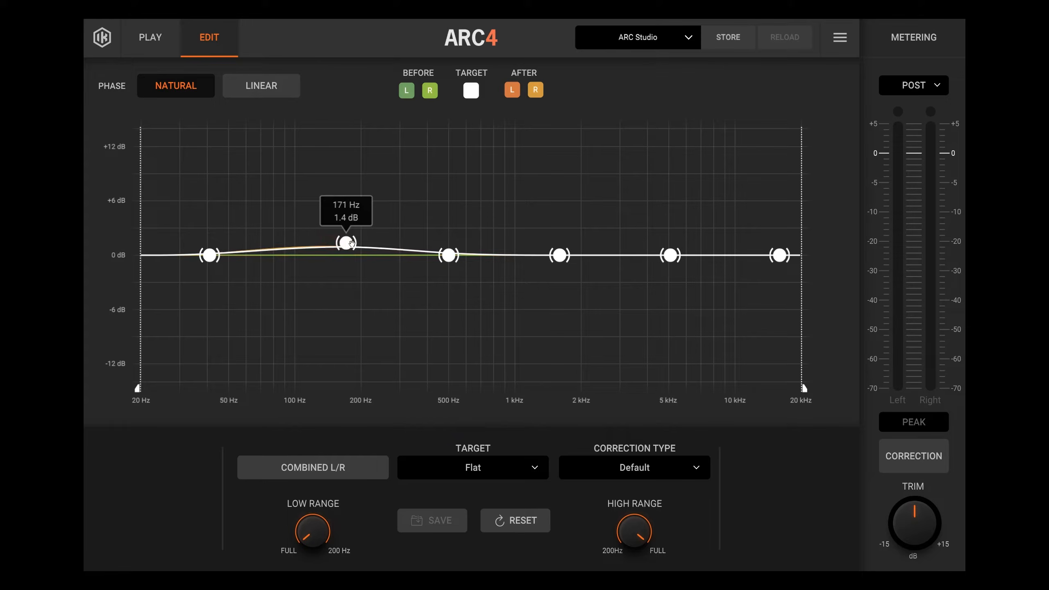
mouse_move(218, 264)
left_click_drag(218, 263, 218, 273)
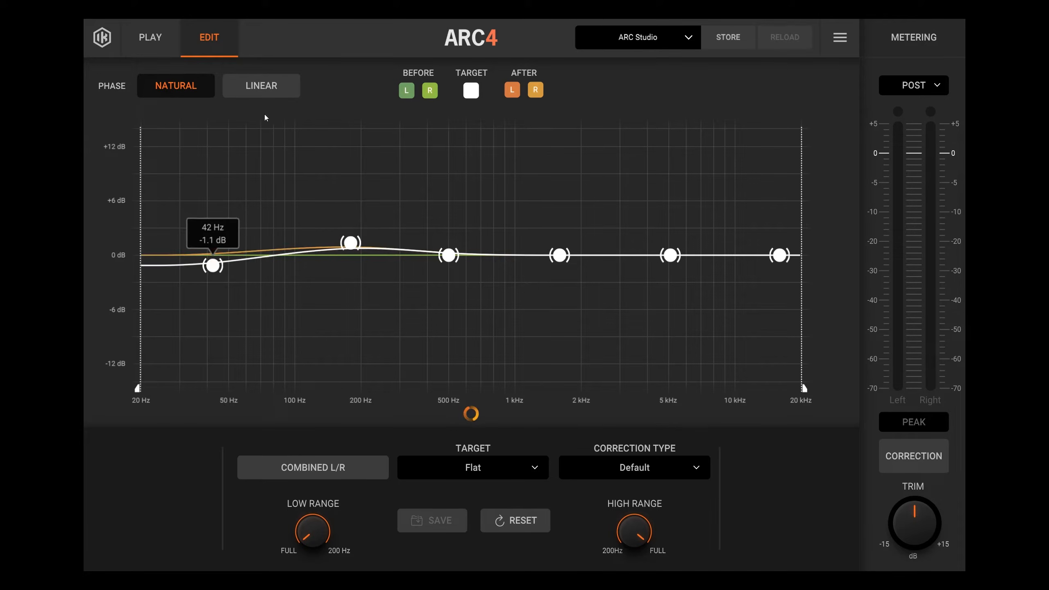
left_click(161, 39)
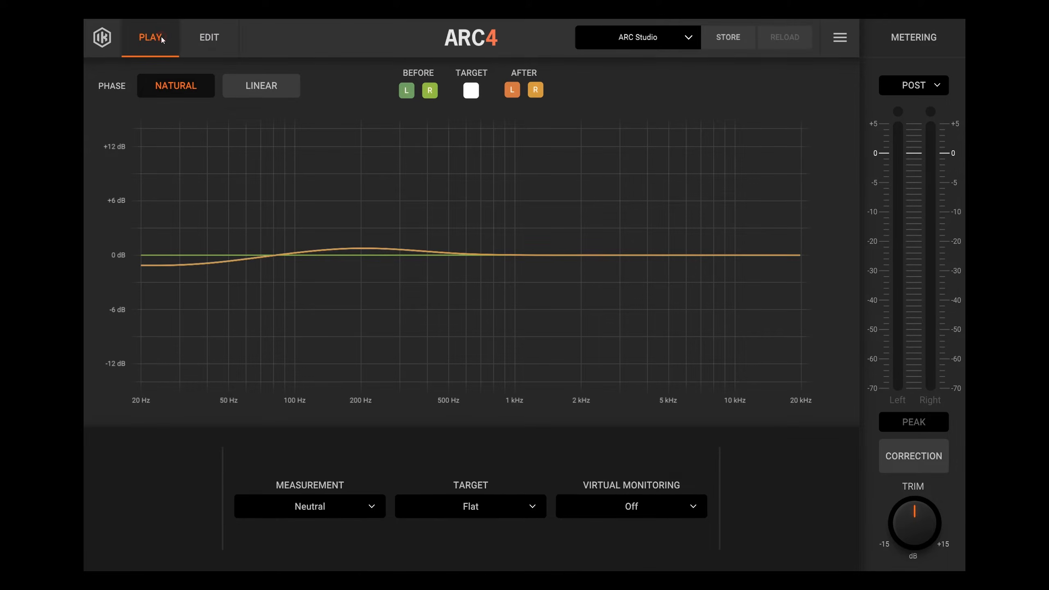
Step: Return to editing the target curve, lower its third point slightly, and raise its fourth point near 1.6 kHz
left_click(200, 41)
left_click_drag(449, 255, 459, 270)
left_click_drag(560, 255, 562, 239)
Step: Switch the edited target curve to Default and back to Flat
left_click(525, 471)
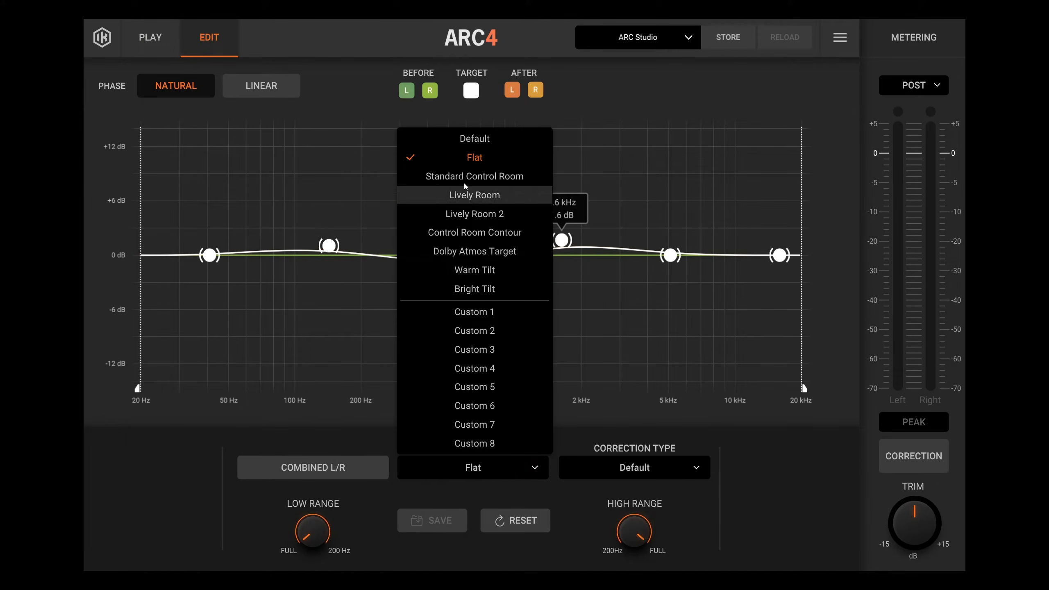
left_click(474, 138)
left_click(507, 473)
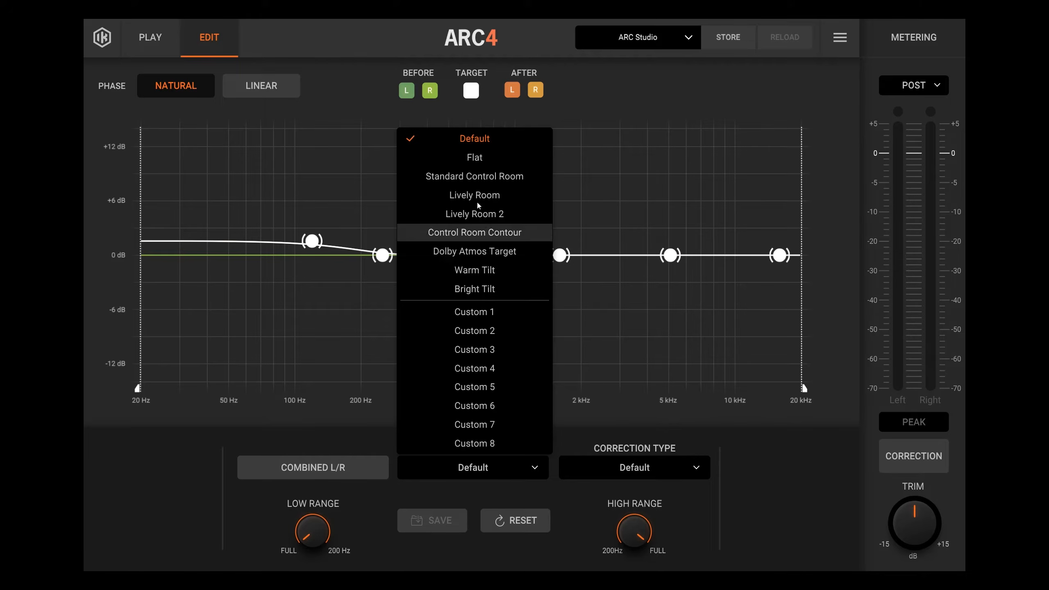
left_click(473, 161)
Step: Try adjusting the Low Range and High Range correction limits
left_click_drag(313, 531, 313, 513)
left_click_drag(644, 541, 645, 561)
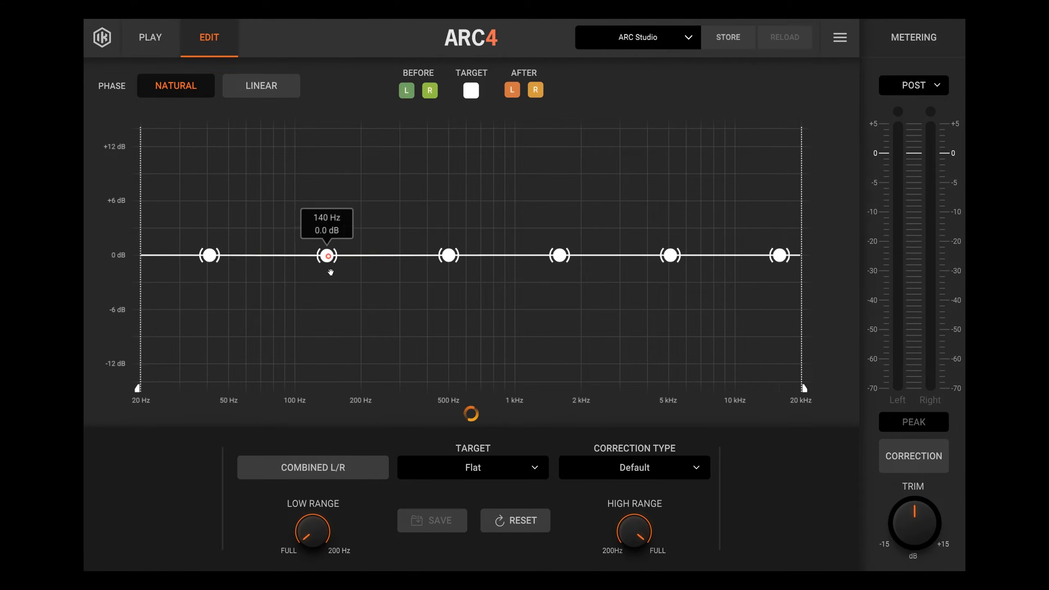
Step: Lower the Flat curve's second point, raise its third to about 3.2 dB at 555 Hz, and reset the curve
left_click_drag(328, 261, 333, 285)
left_click_drag(441, 254, 450, 225)
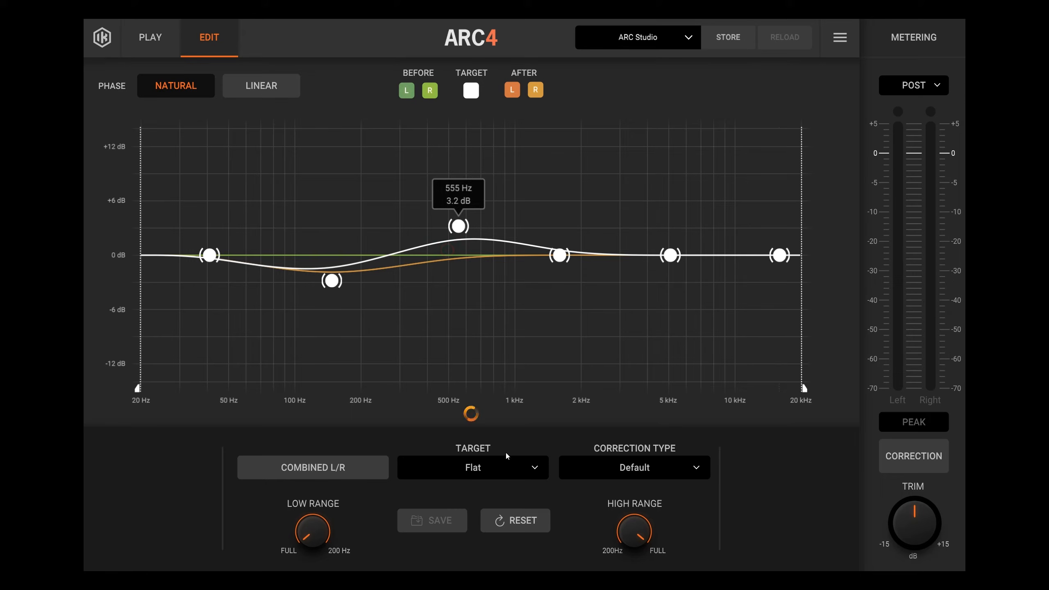
left_click(525, 520)
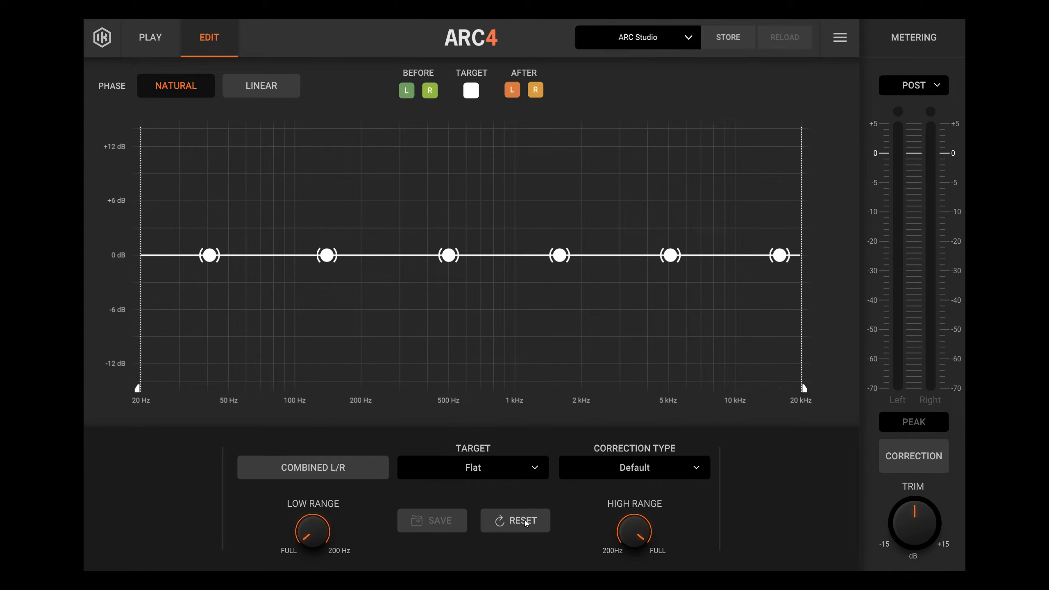
Step: Return to Play mode and compare the Default target curve with Flat
left_click(153, 44)
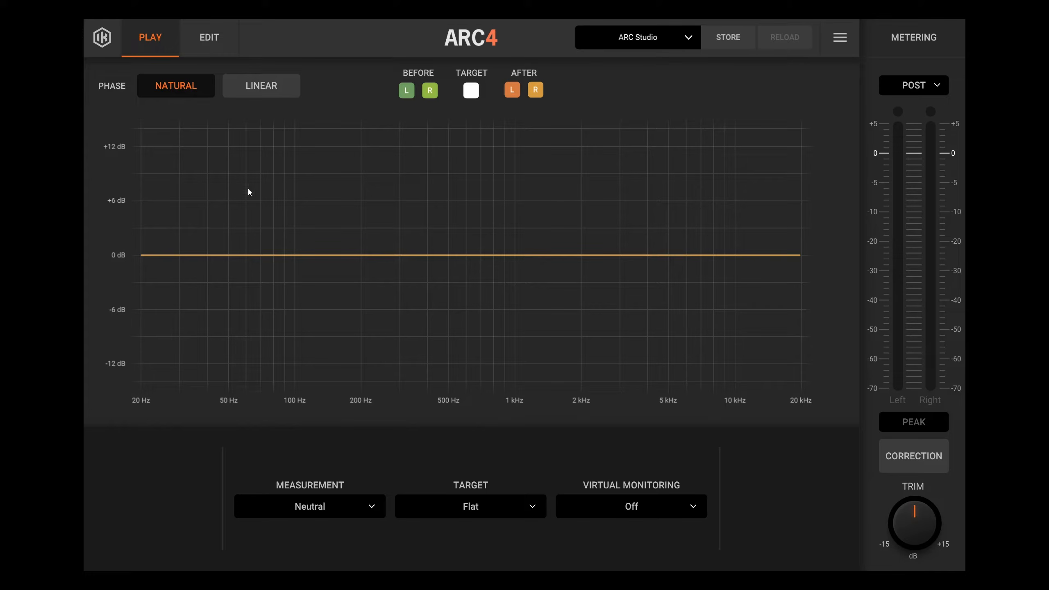
left_click(506, 508)
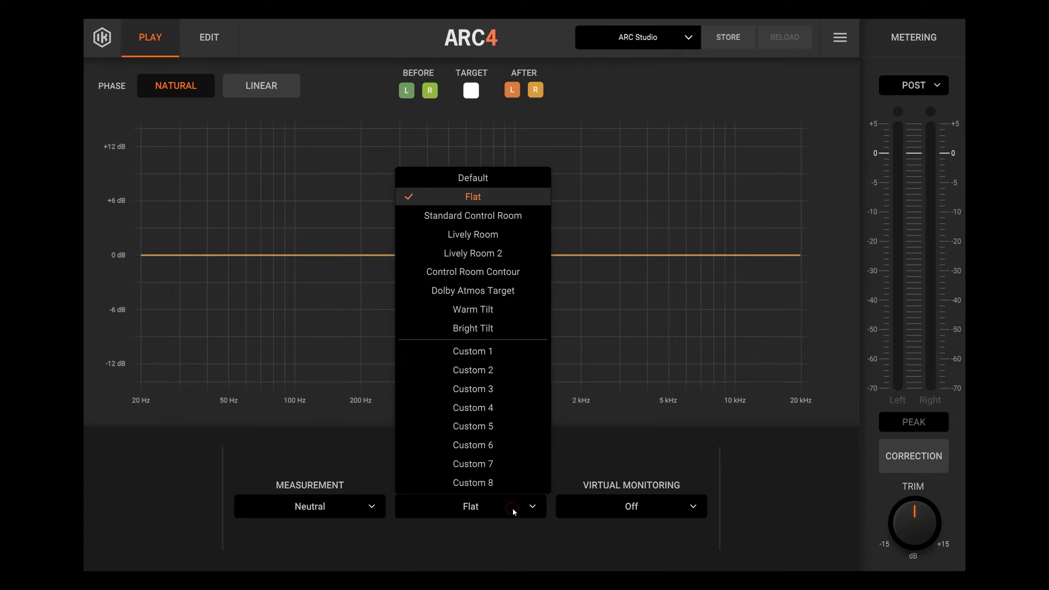
left_click(485, 186)
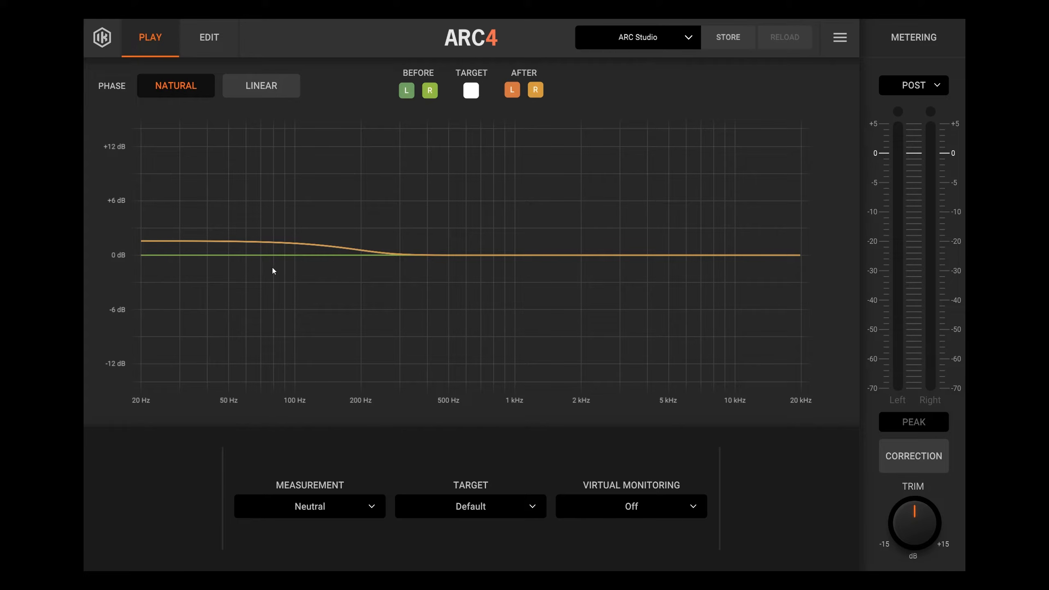
left_click(509, 515)
left_click(459, 199)
Step: Try the Standard Control Room target curve followed by Lively Room
left_click(518, 502)
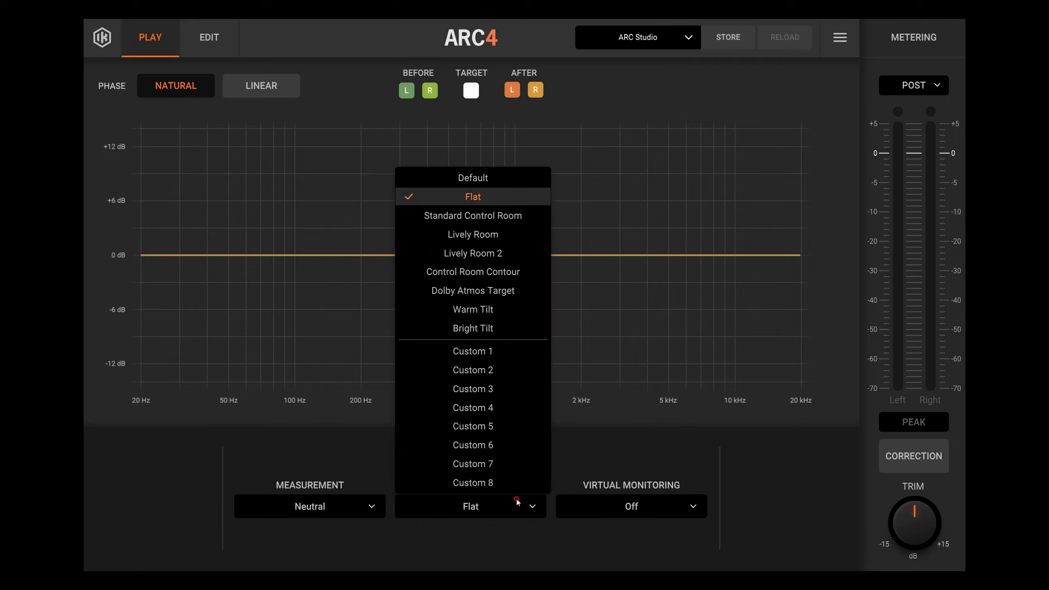
left_click(466, 214)
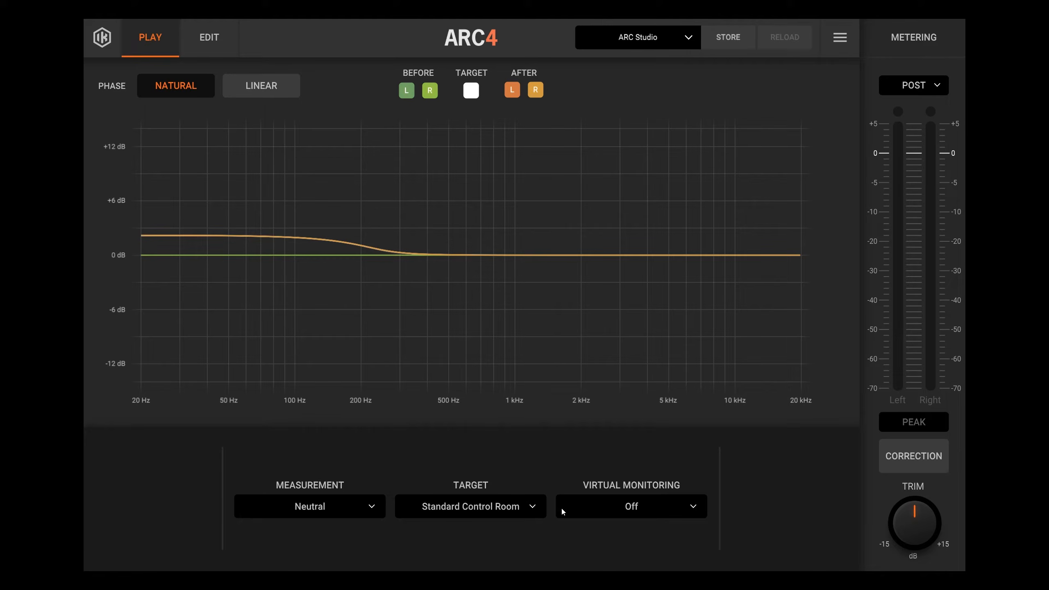
left_click(522, 512)
left_click(479, 242)
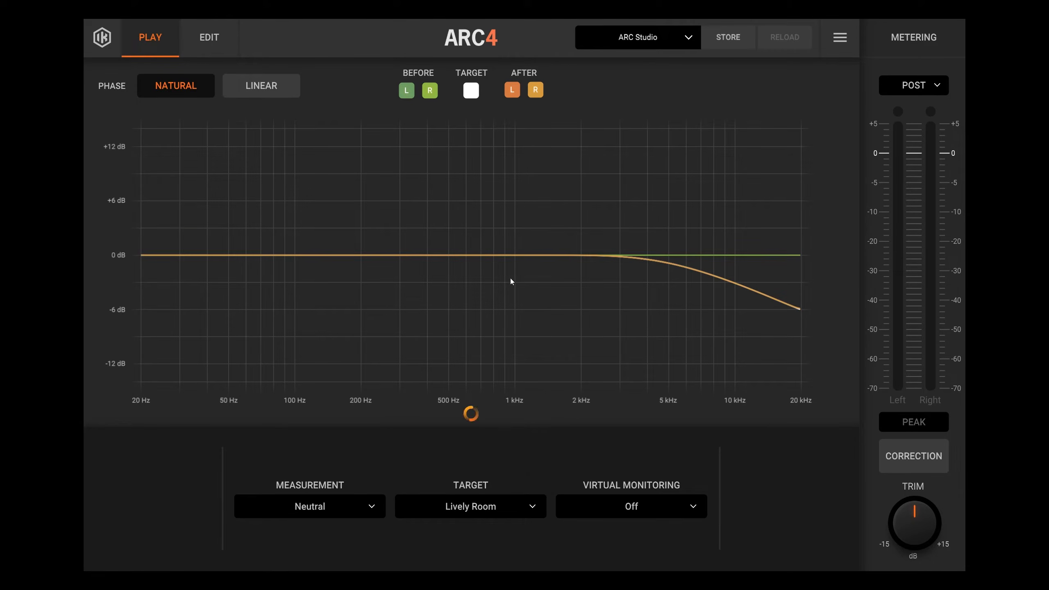
Step: Set the target curve to Lively Room 2
left_click(525, 504)
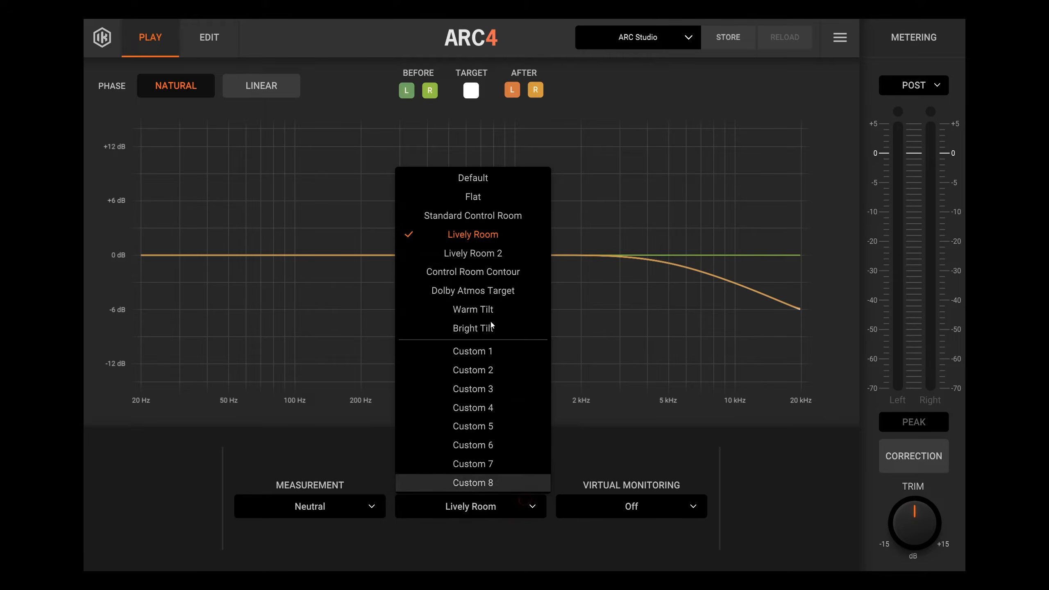
left_click(481, 253)
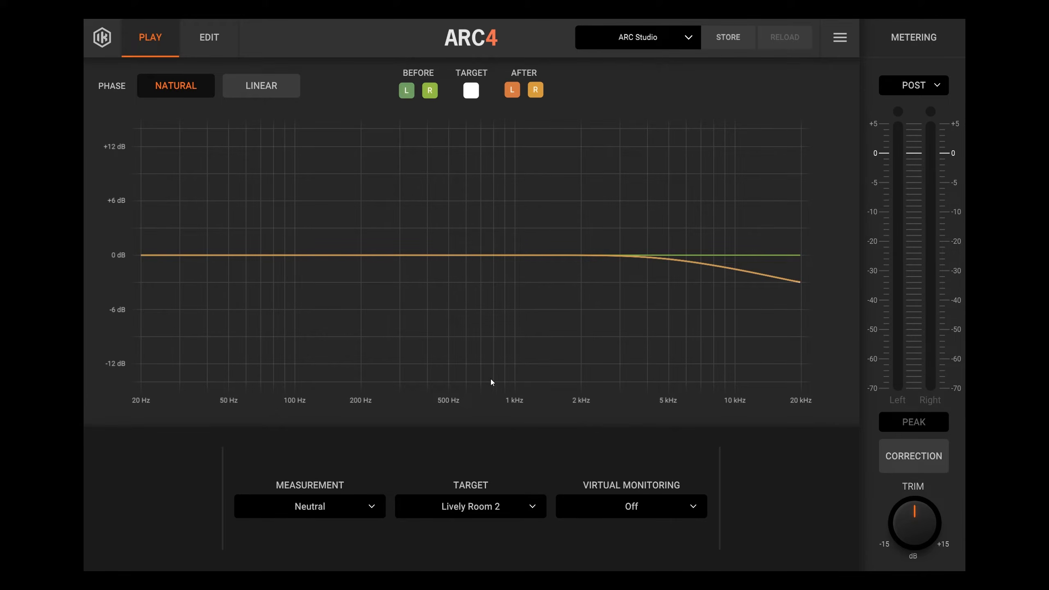
Step: Try the Control Room Contour target curve followed by Dolby Atmos Target
left_click(506, 507)
left_click(475, 272)
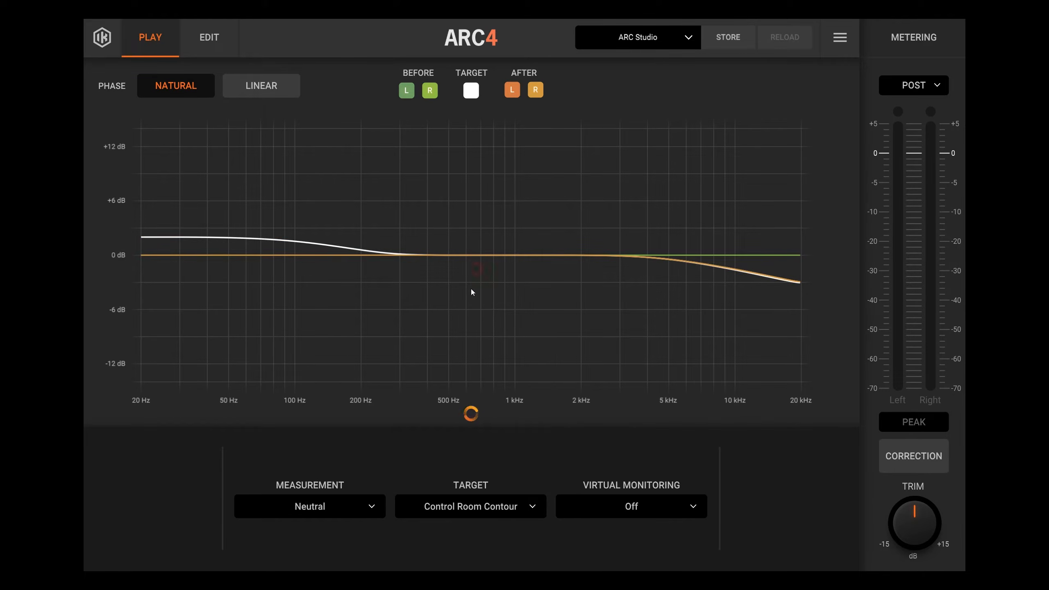
left_click(510, 506)
left_click(491, 289)
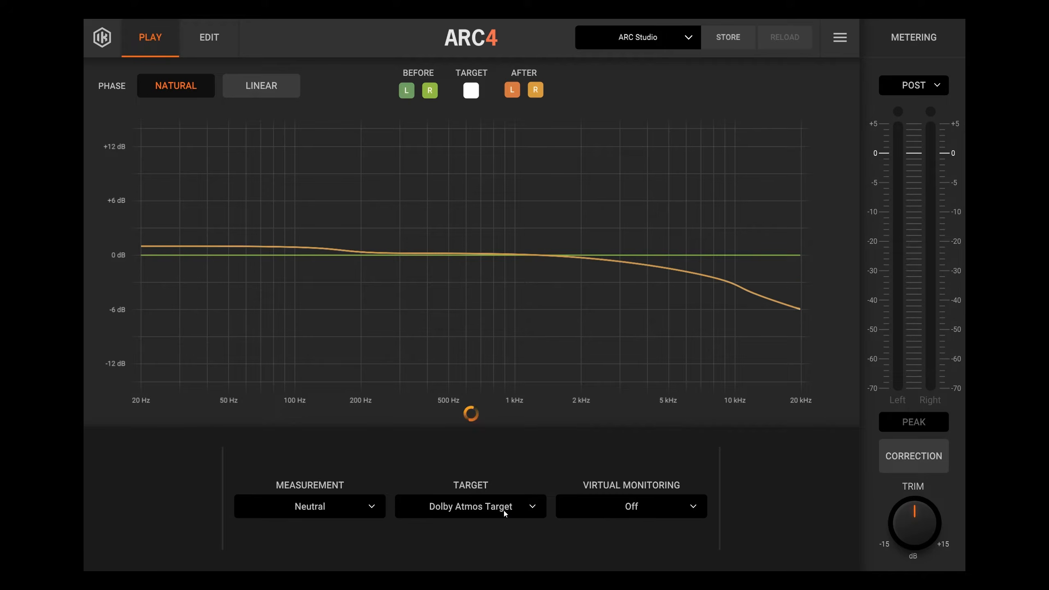
Step: Try the Warm Tilt target curve followed by Bright Tilt
left_click(504, 507)
left_click(487, 309)
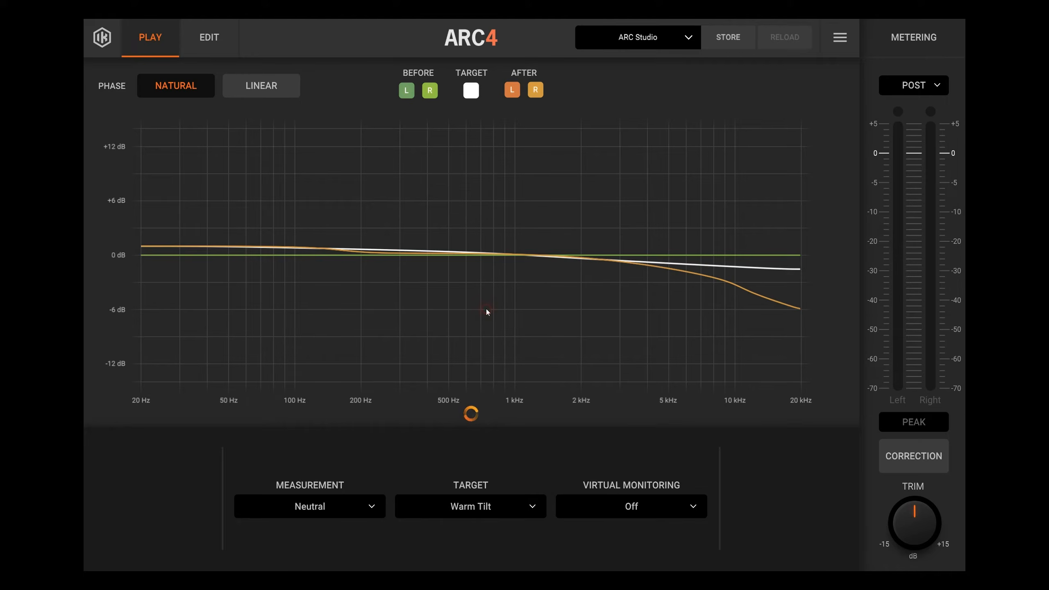
left_click(525, 503)
left_click(490, 329)
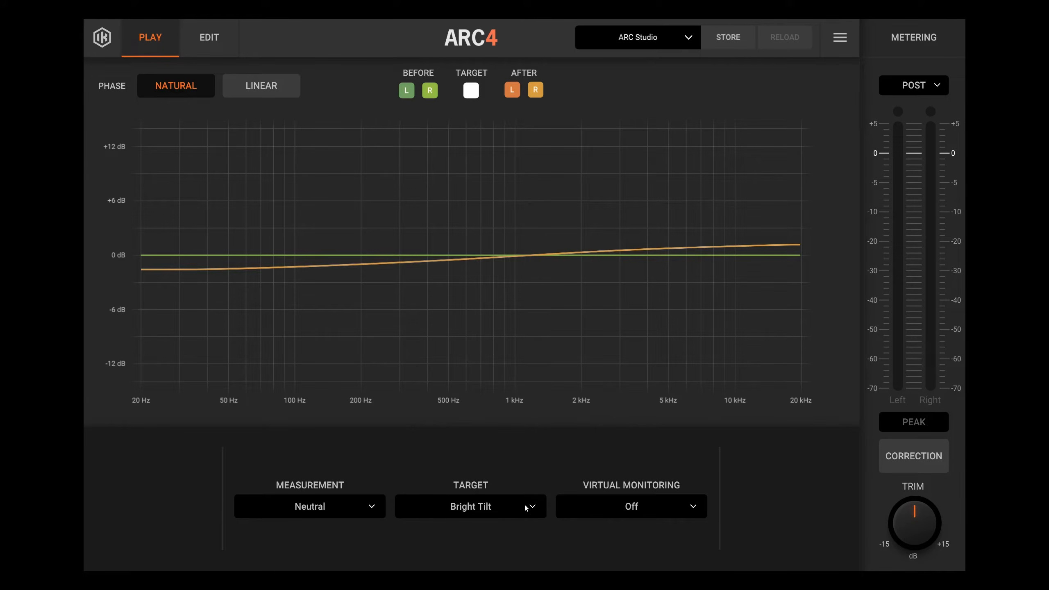
Step: Edit the Bright Tilt curve by lowering its third point and raising its fourth to about 4.3 dB at 1.6 kHz, and reset it
left_click(200, 40)
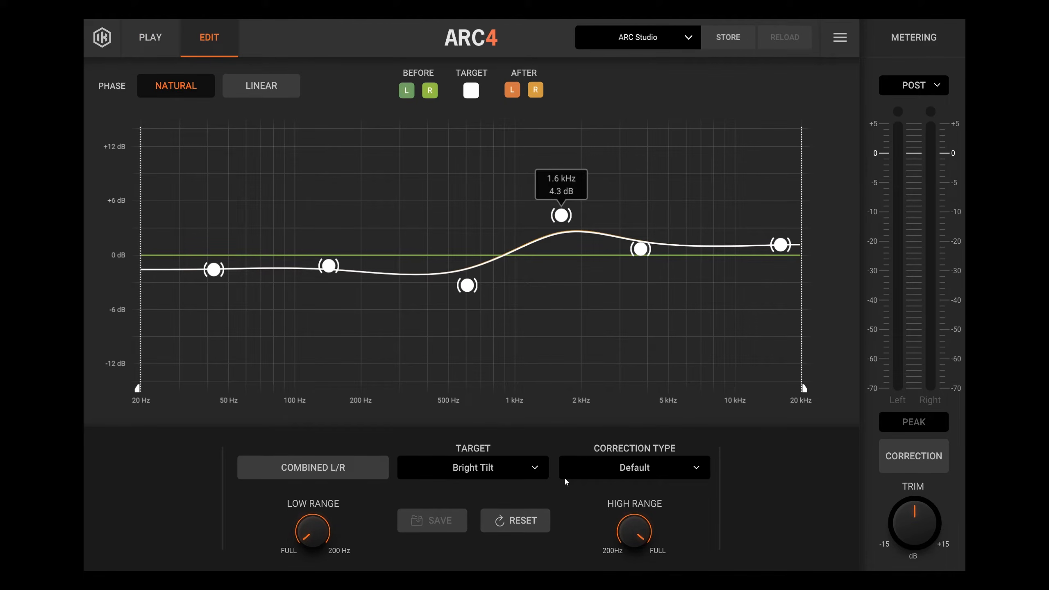
left_click(547, 521)
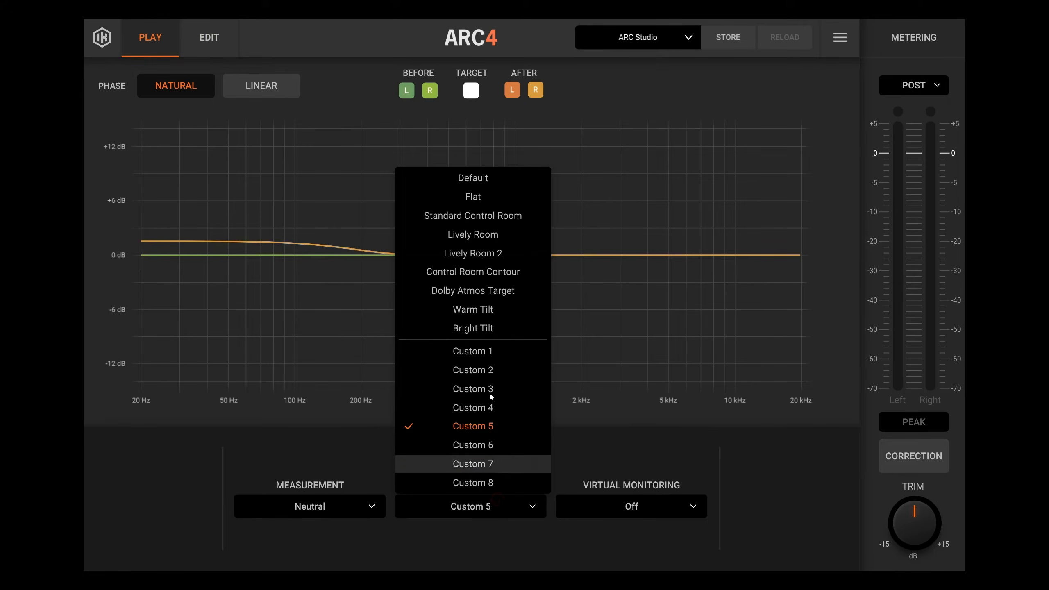
Step: Try the Custom 3 target slot in Play mode and set the target curve back to Flat
left_click(495, 390)
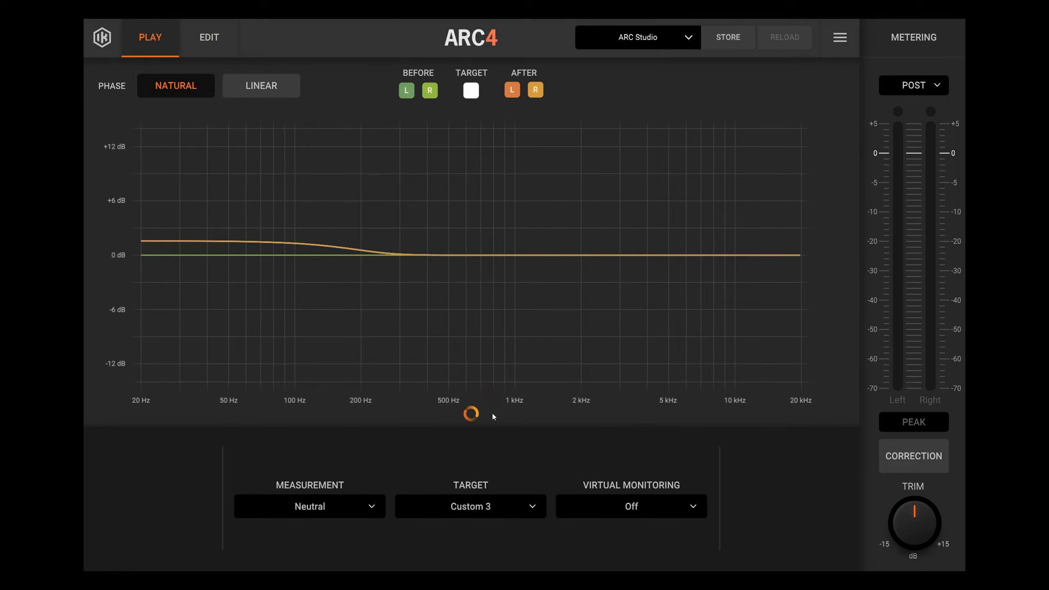
left_click(503, 511)
left_click(476, 200)
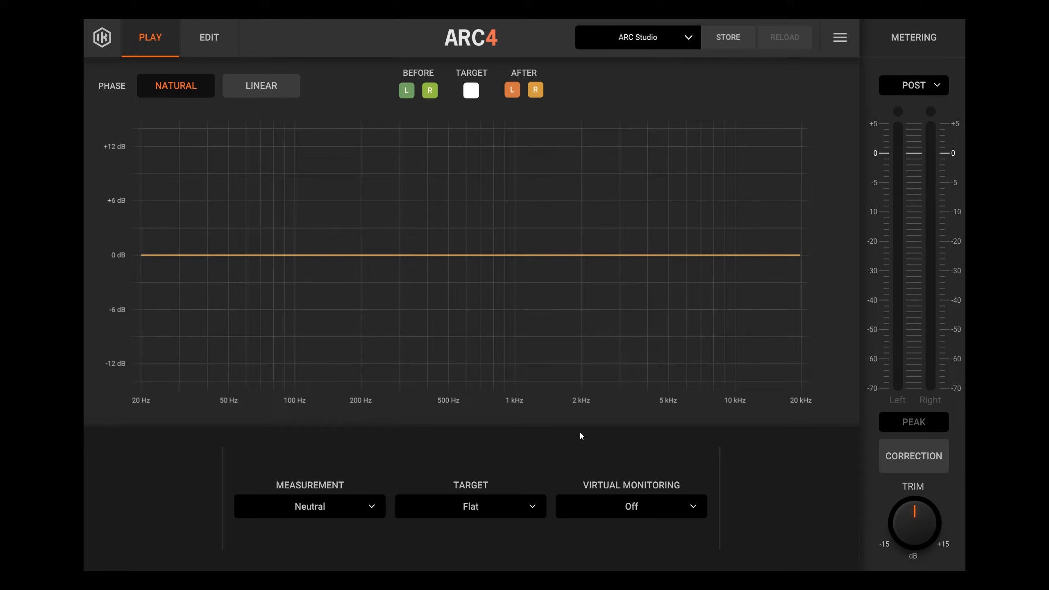
Step: Browse the virtual monitoring models across the studio monitor, hi-fi and multimedia categories
left_click(670, 505)
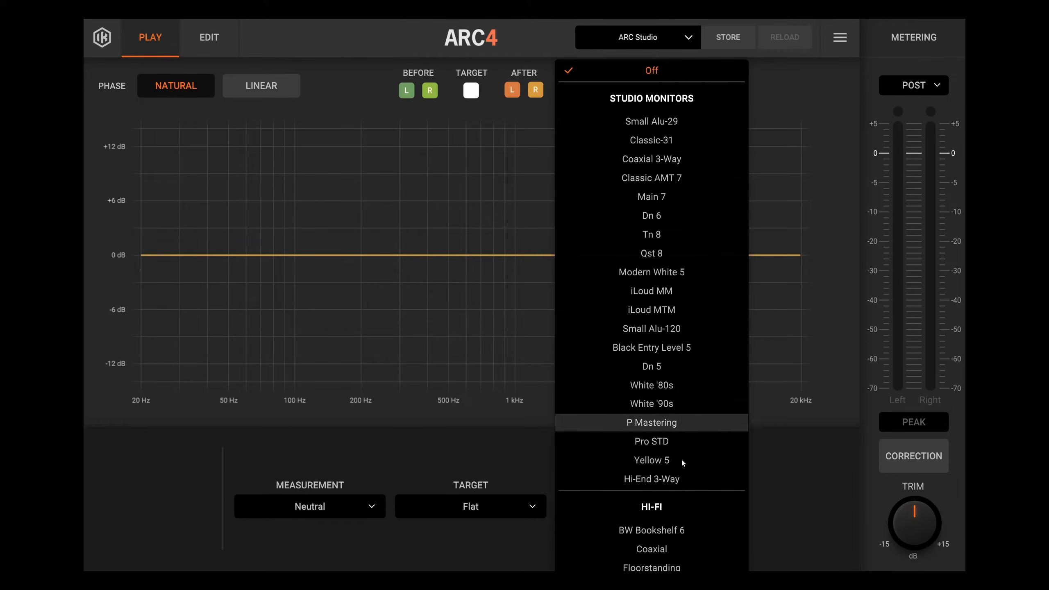
scroll(665, 562, "down", 2)
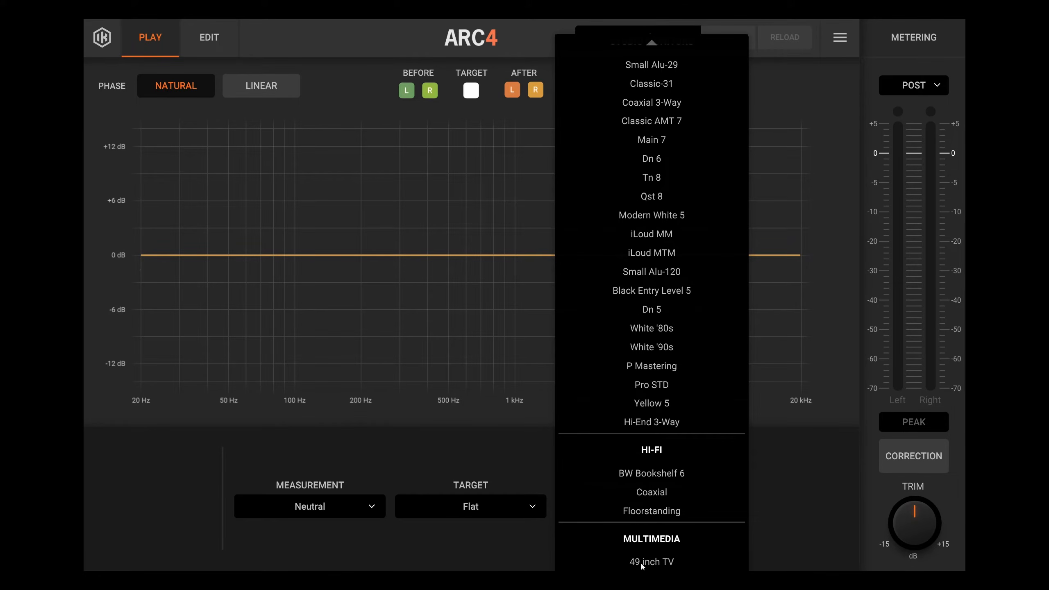
mouse_move(639, 50)
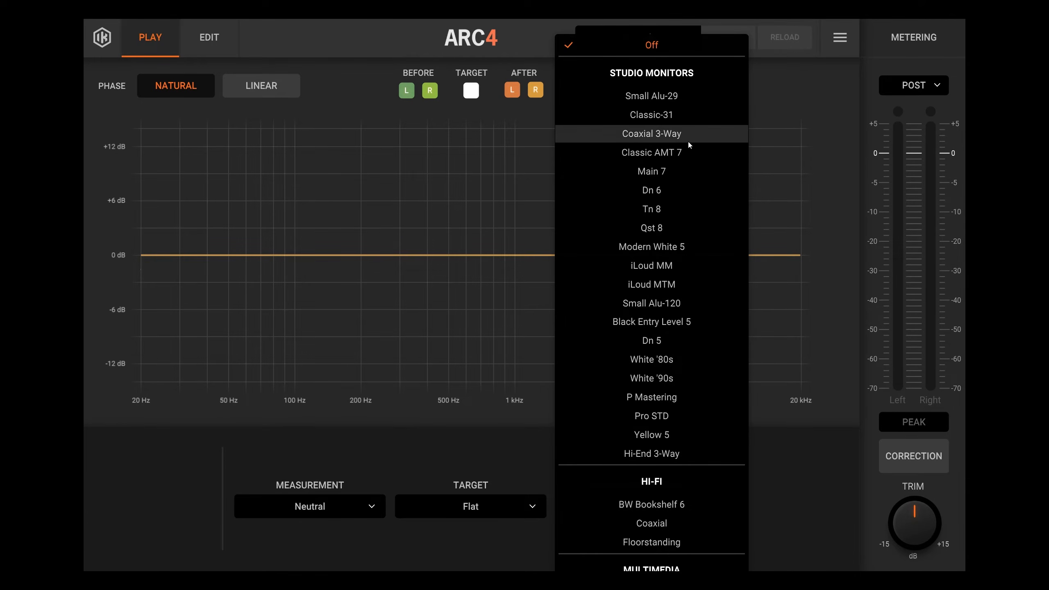
Step: Try the hi-fi virtual monitoring models BW Bookshelf 6, Coaxial and Floorstanding
left_click(667, 506)
left_click(668, 510)
left_click(663, 521)
left_click(658, 506)
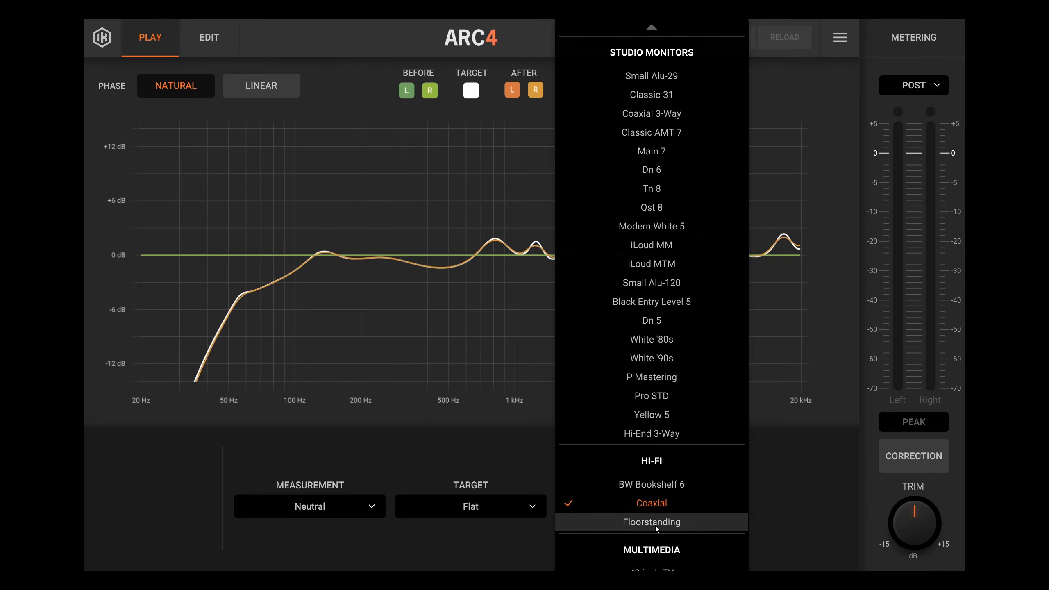
left_click(655, 523)
Step: Try the multimedia virtual monitoring models 49 inch TV, Smartphone and Portable BT Speaker
left_click(676, 506)
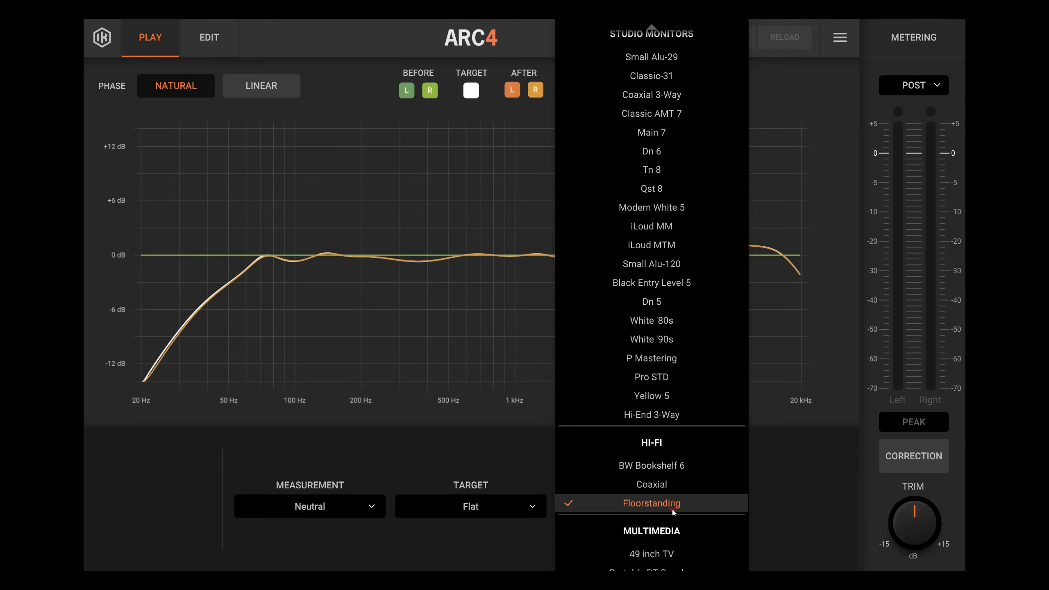
left_click(665, 554)
left_click(665, 504)
left_click(657, 545)
left_click(665, 514)
left_click(661, 491)
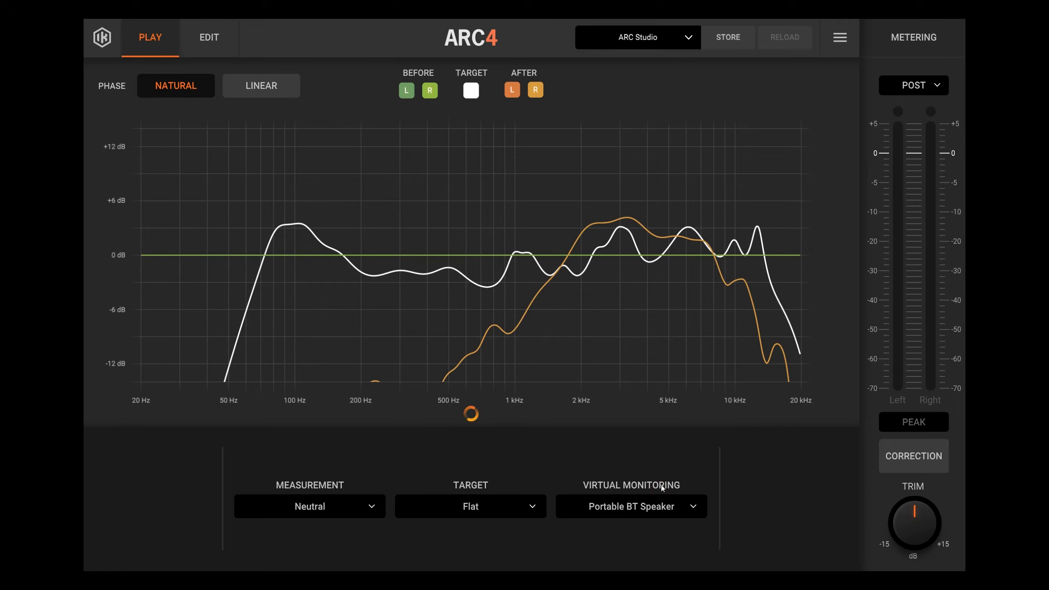
Step: Try the White '80s virtual monitoring model and turn virtual monitoring off
left_click(693, 506)
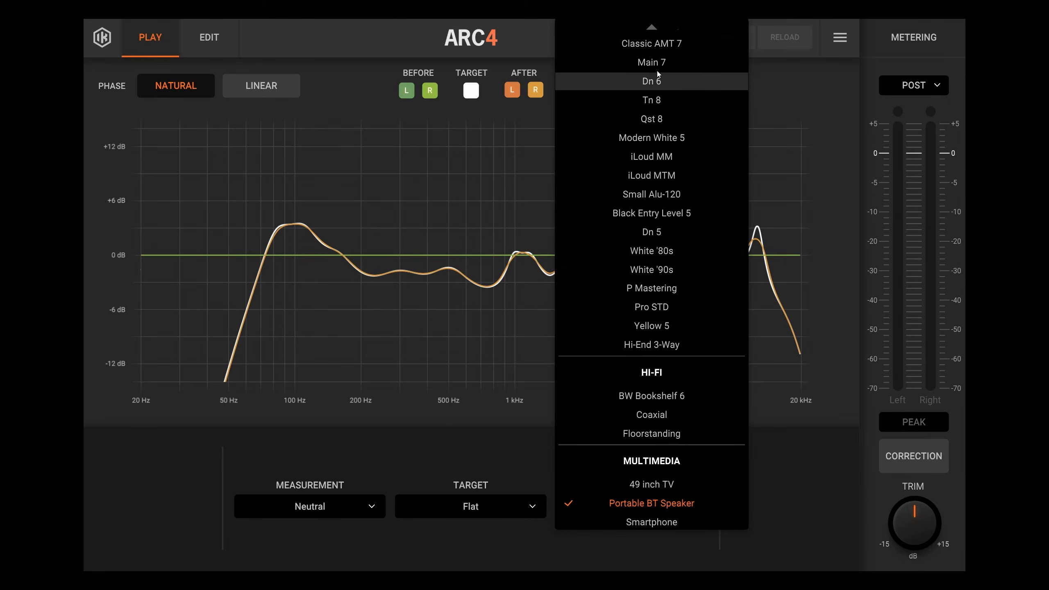
left_click(661, 251)
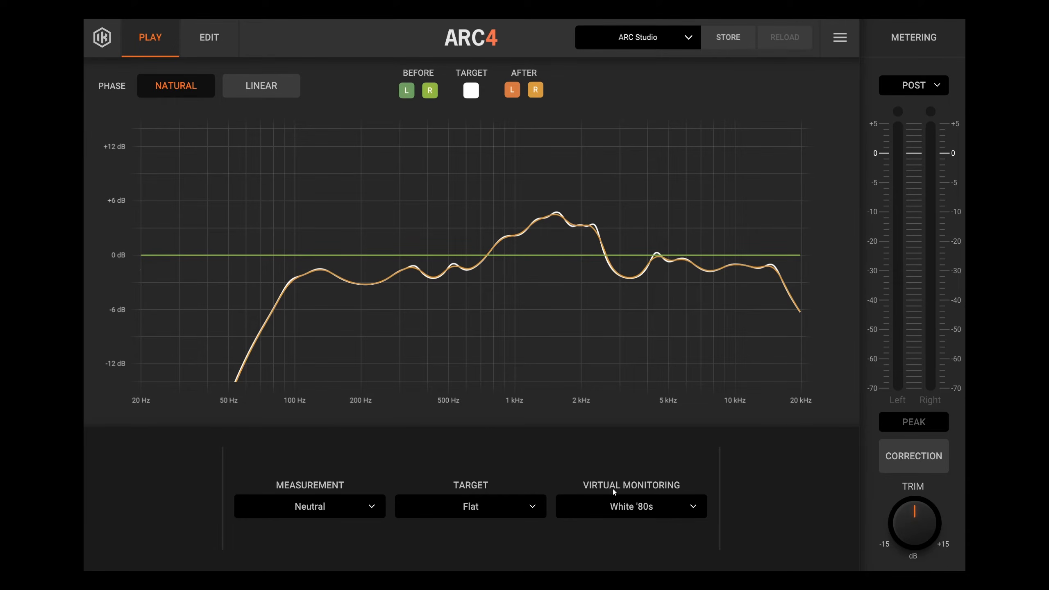
left_click(644, 506)
left_click(647, 186)
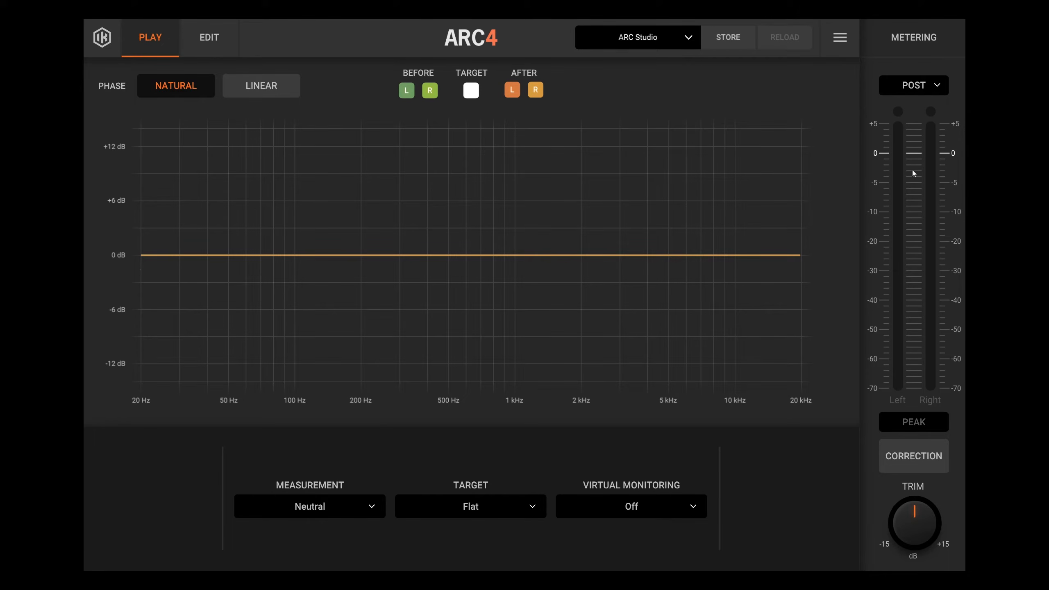
Step: Switch the metering to its other mode and restore it to Post
left_click(939, 88)
left_click(934, 124)
left_click(937, 87)
left_click(931, 108)
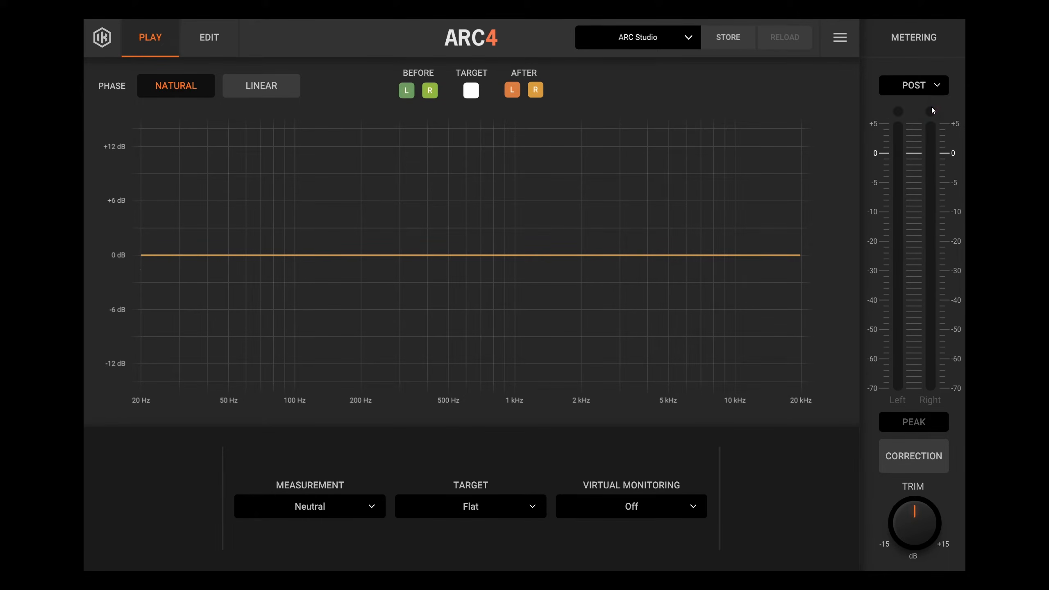
Step: Toggle the correction on and off, and lower the trim to about -1.6 dB
left_click(928, 459)
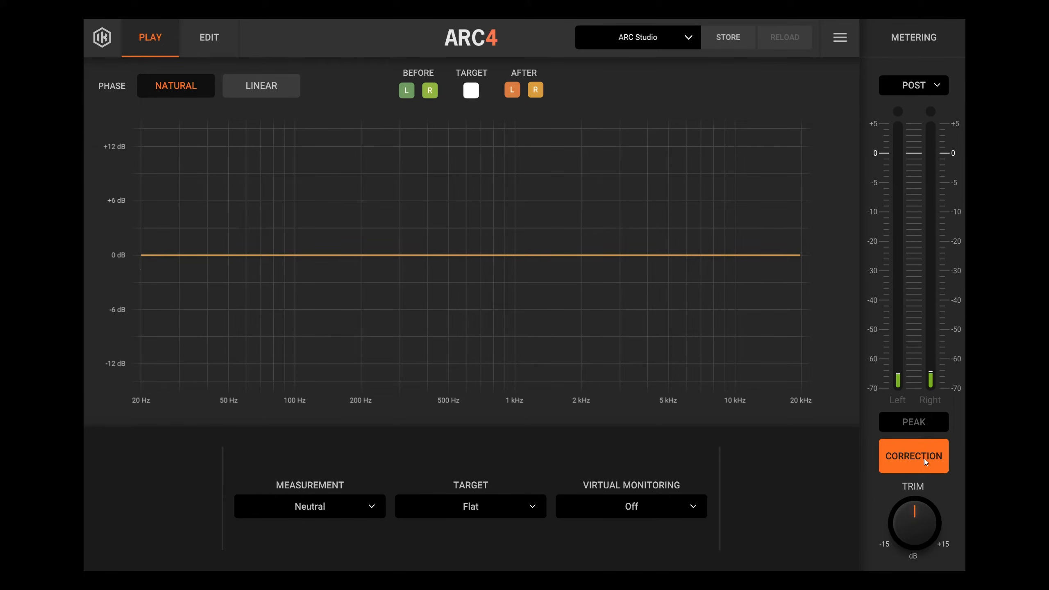
left_click(925, 460)
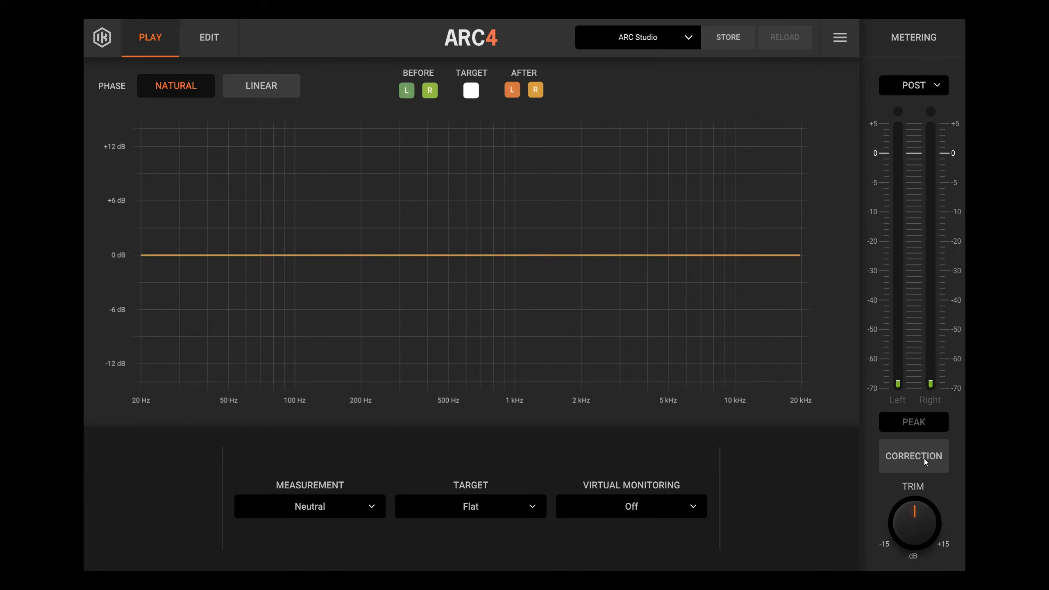
left_click_drag(917, 519, 916, 528)
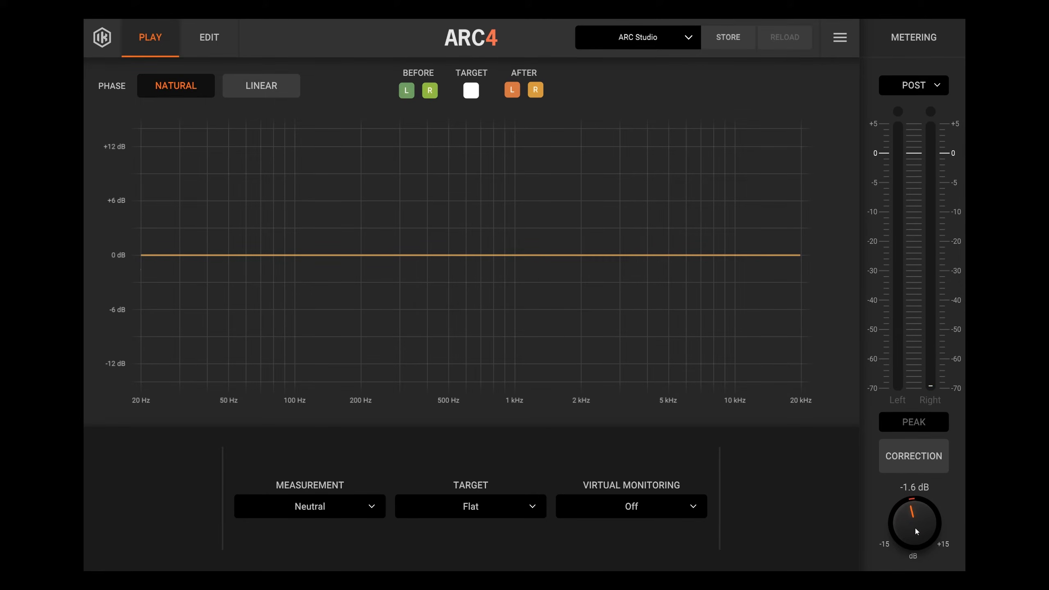